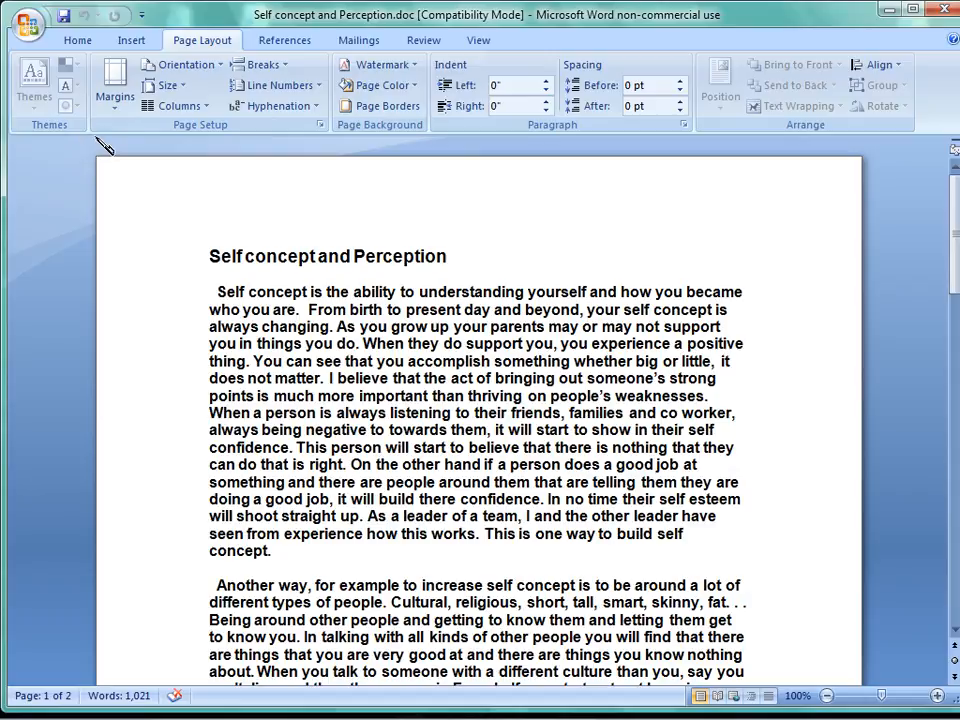
# Examine the margin presets and the custom margin settings in the page setup.
pyautogui.click(118, 100)
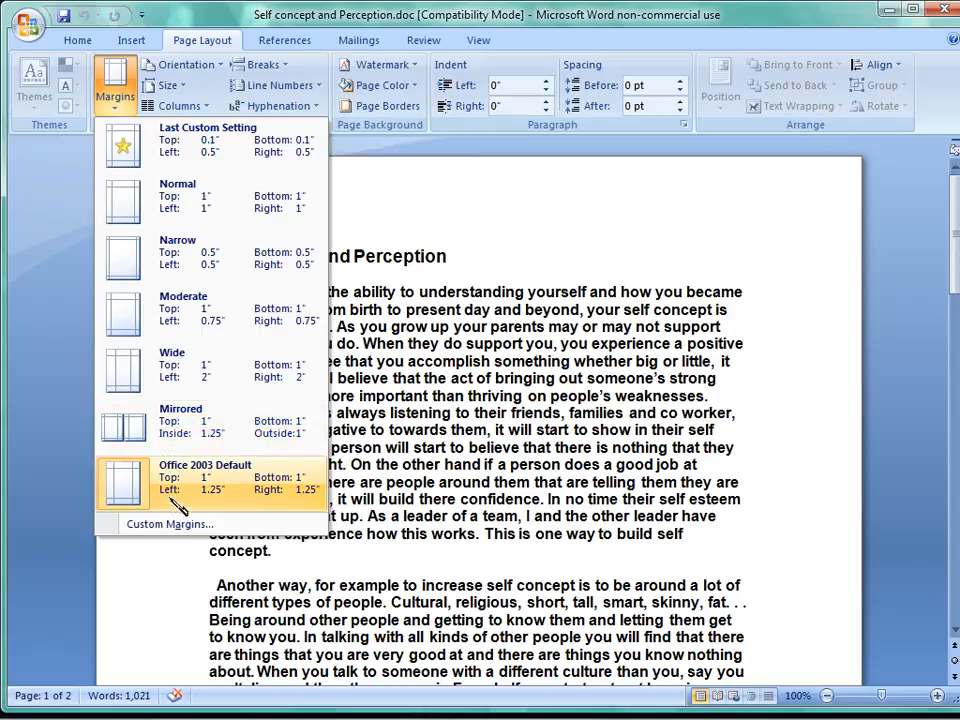
pyautogui.click(170, 524)
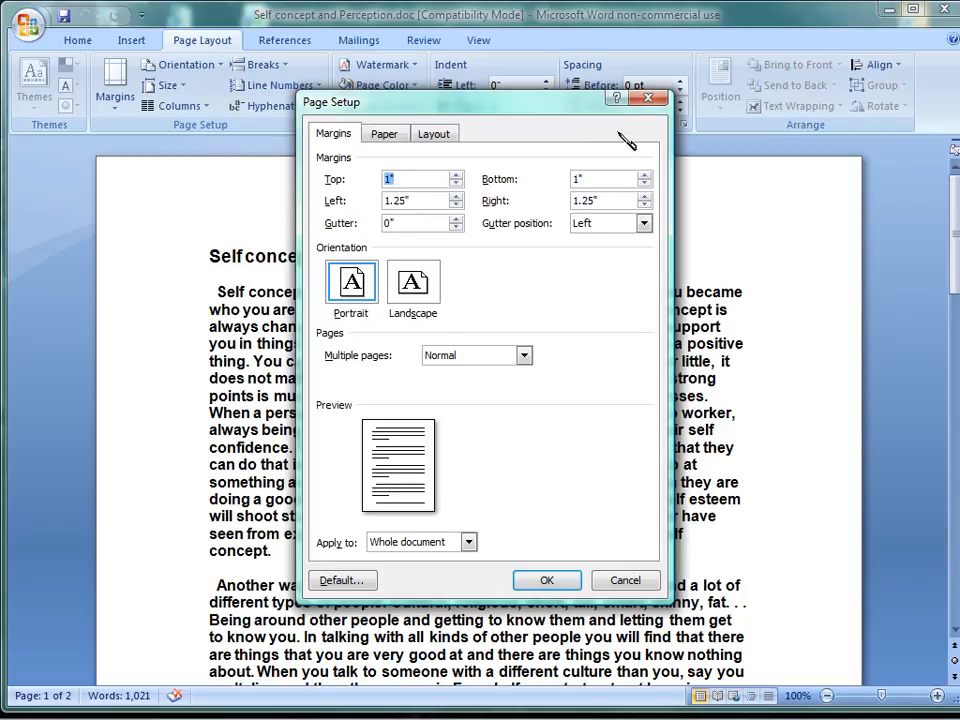
pyautogui.click(647, 98)
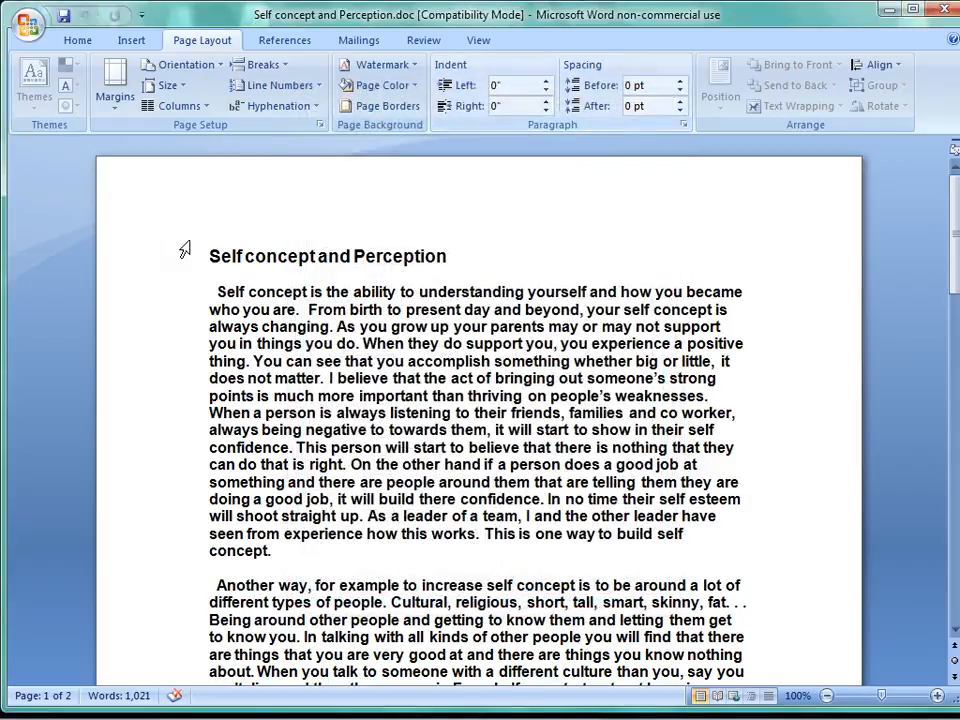
# Apply the last custom margin setting to the document, and replace it with the Moderate margins preset.
pyautogui.click(116, 100)
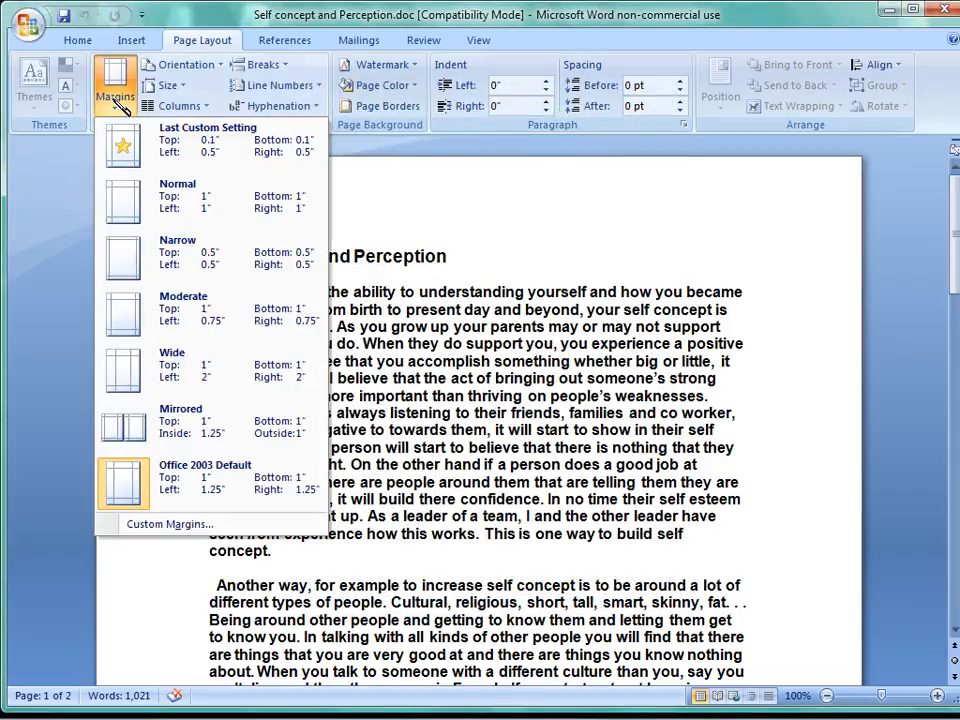
pyautogui.click(124, 148)
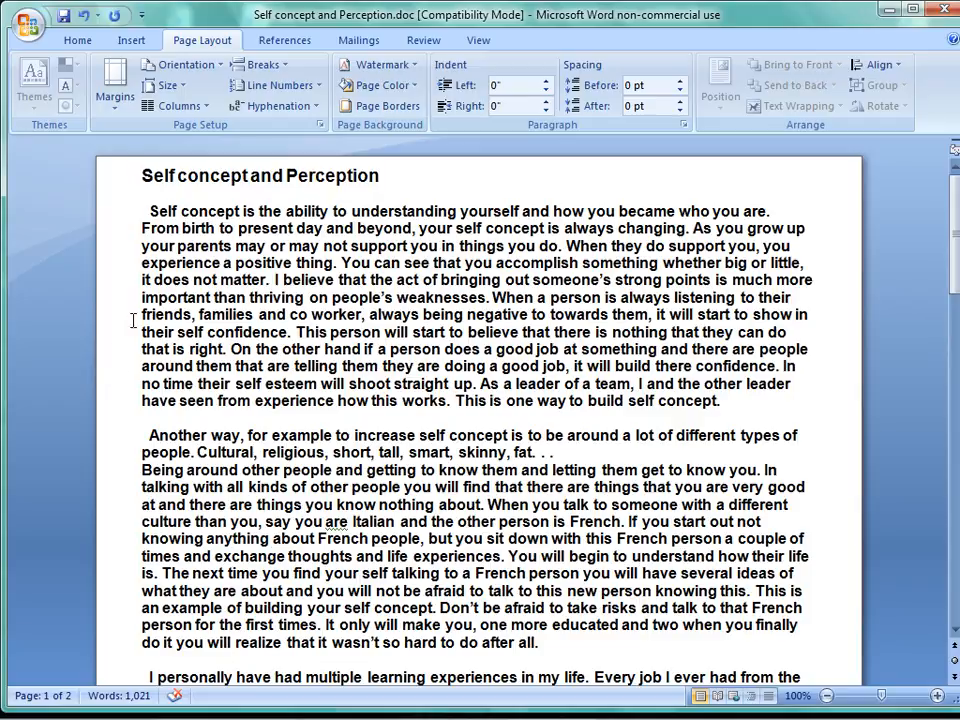
pyautogui.click(119, 97)
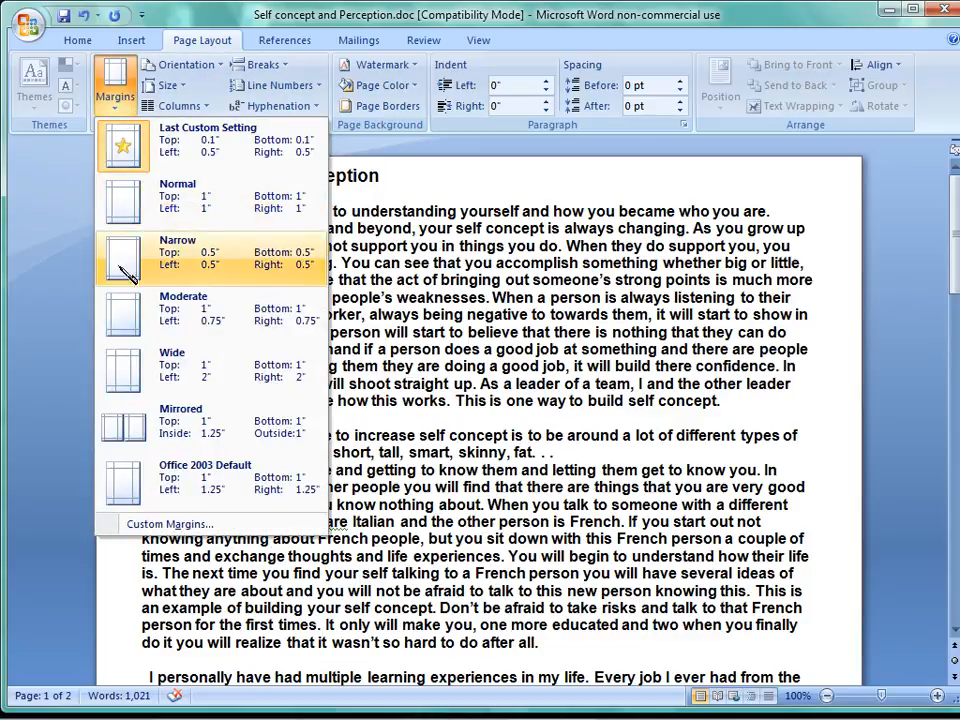
pyautogui.click(124, 312)
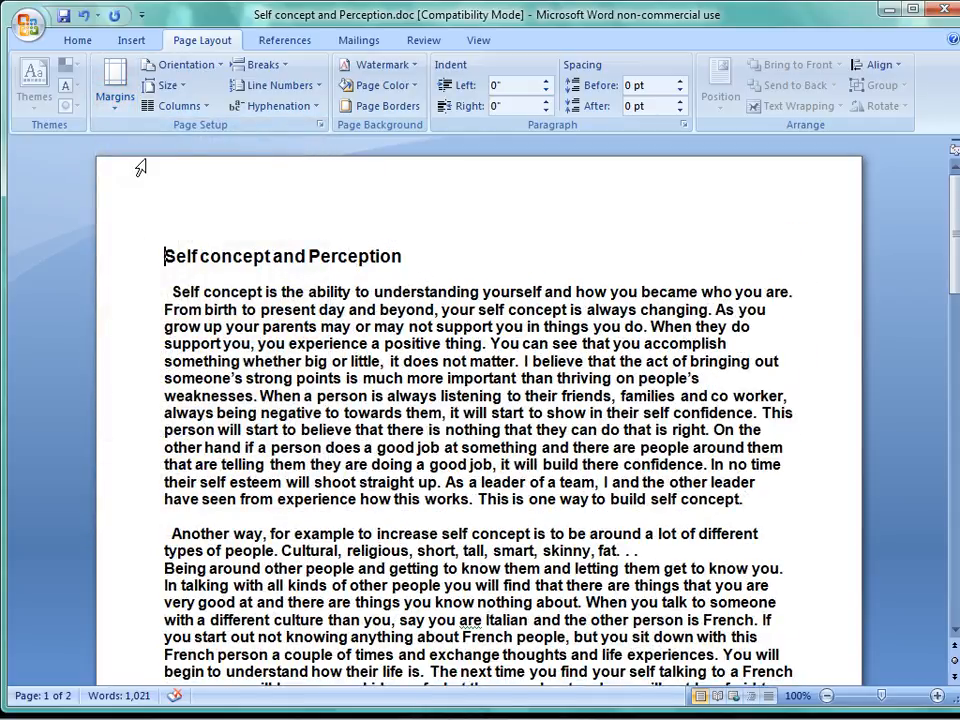
# Examine the available page orientations, paper sizes, column layouts, and page and section breaks.
pyautogui.click(226, 66)
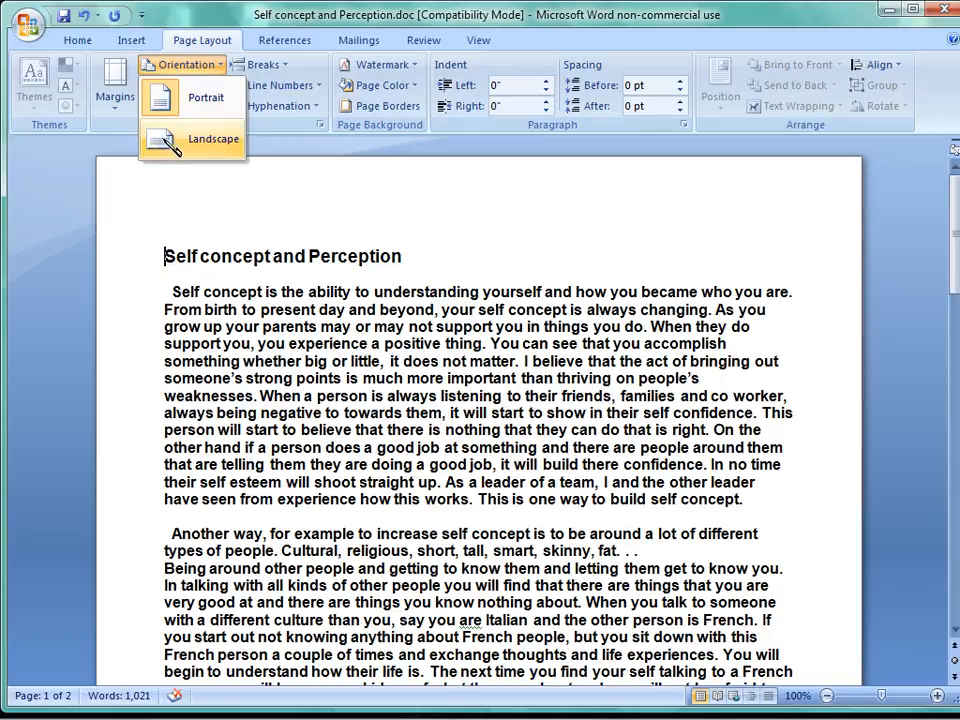
pyautogui.click(279, 133)
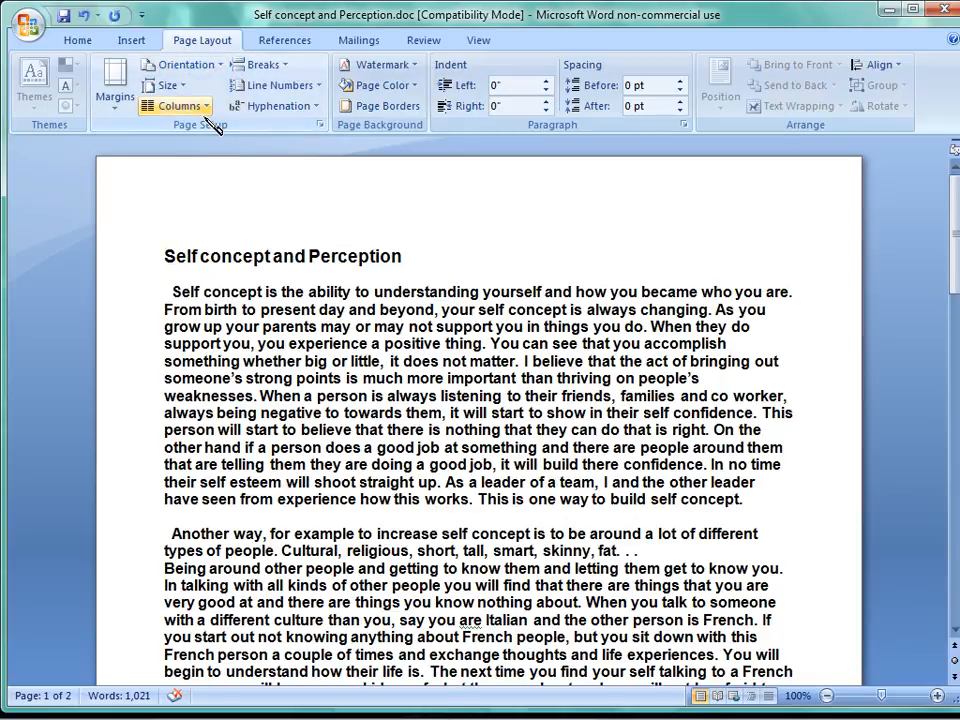
pyautogui.click(181, 87)
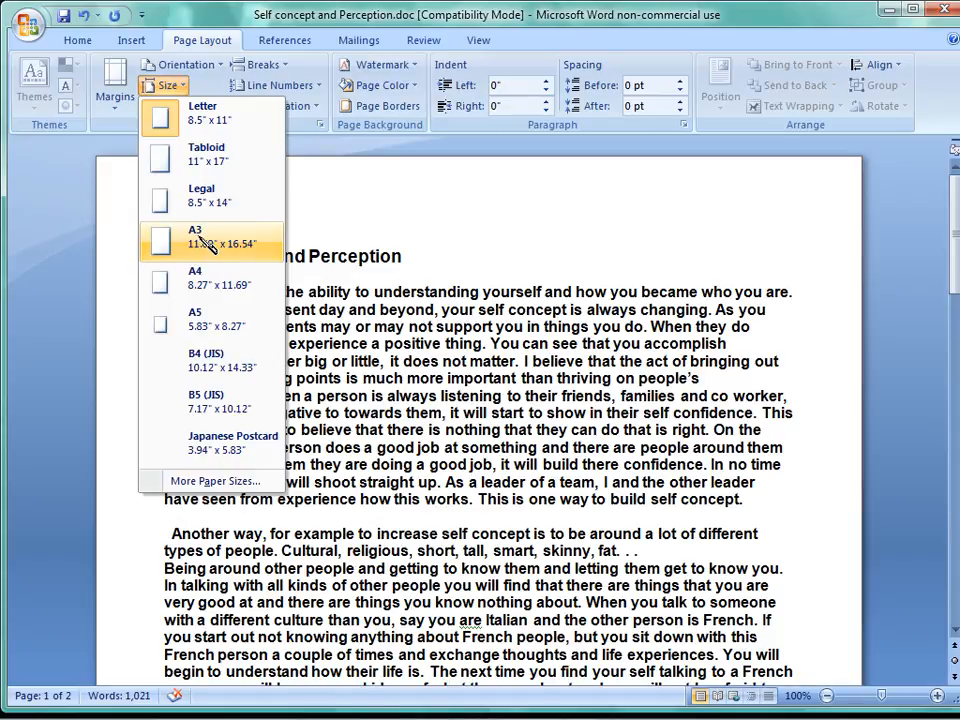
pyautogui.click(211, 82)
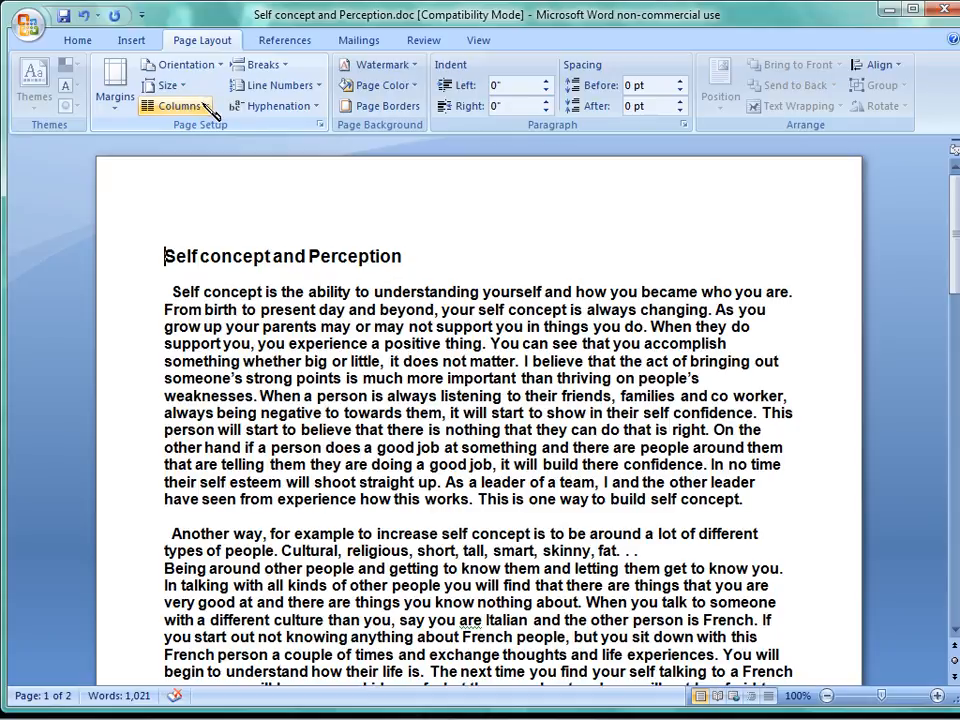
pyautogui.click(209, 107)
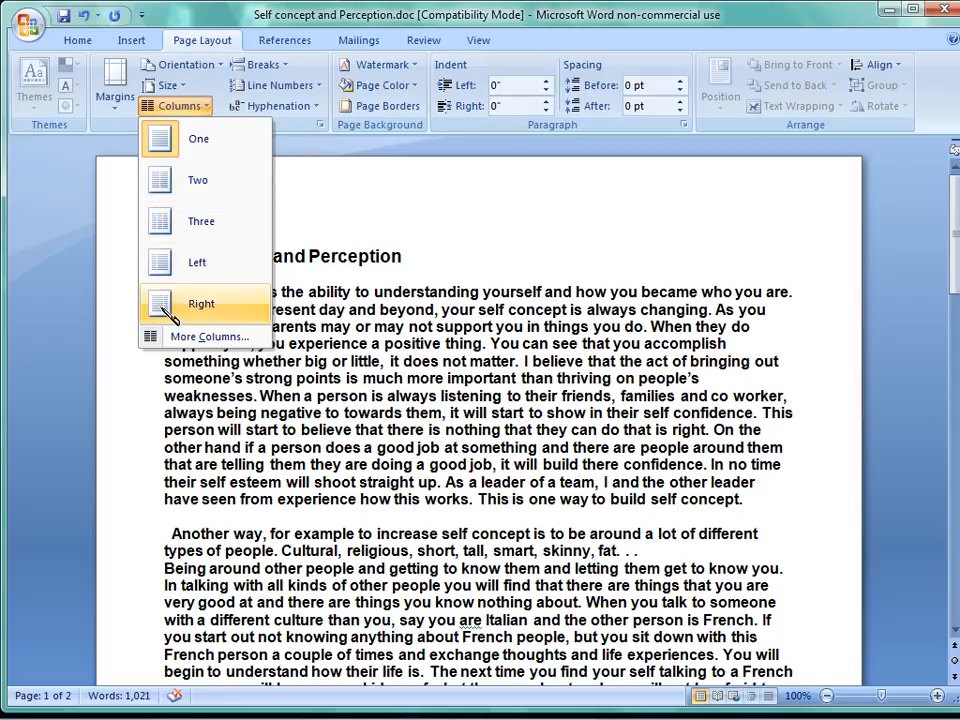
pyautogui.click(176, 145)
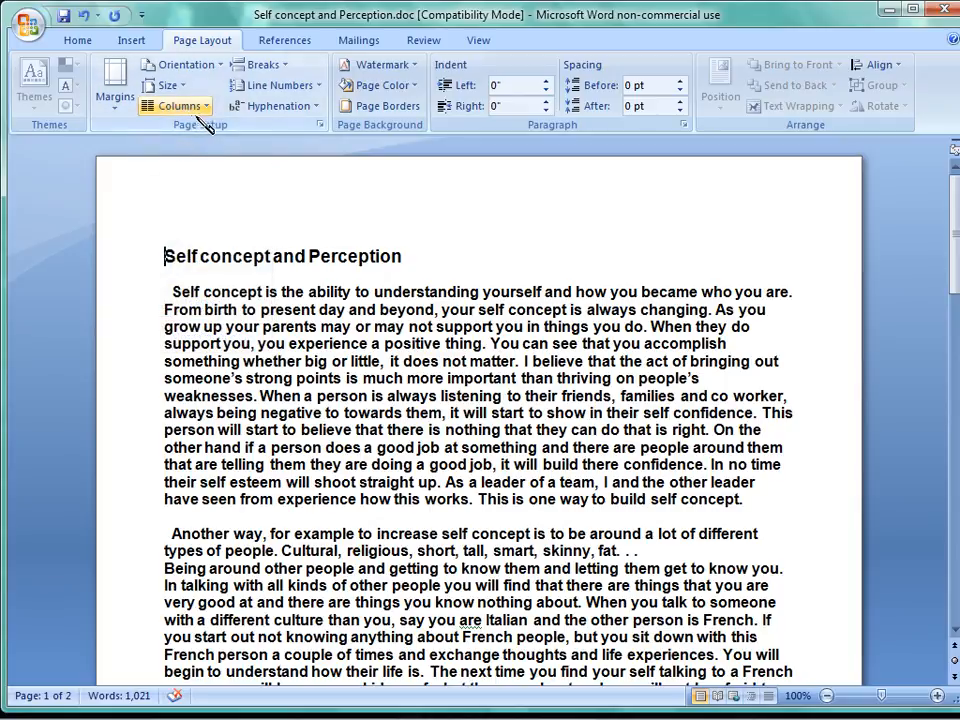
pyautogui.click(263, 64)
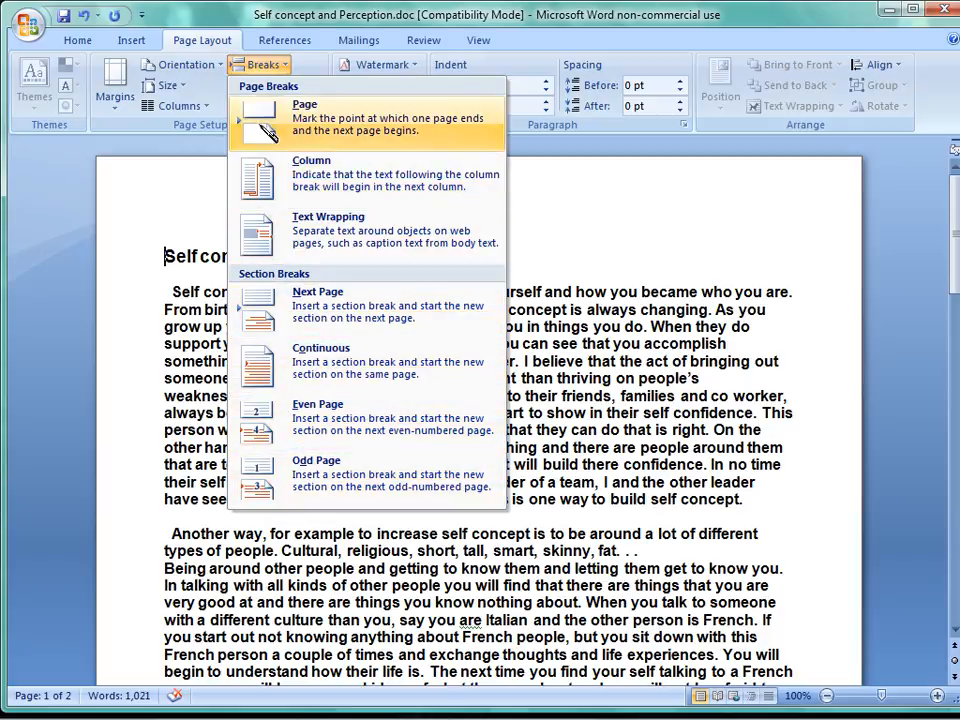
pyautogui.click(531, 156)
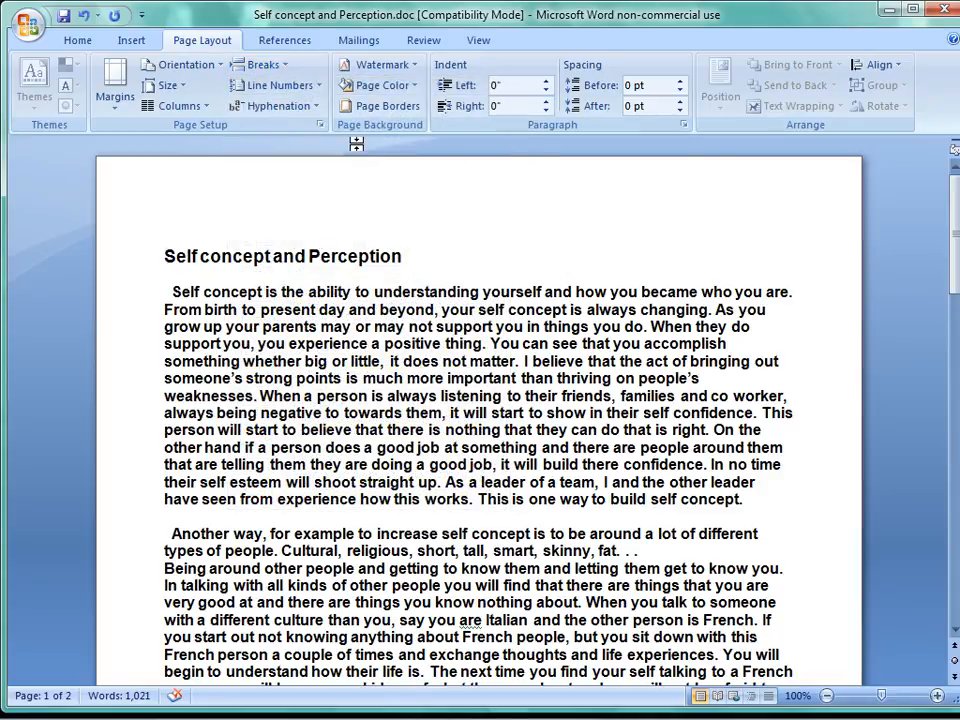
# Examine the options for line numbers, hyphenation, watermarks and page color.
pyautogui.click(322, 88)
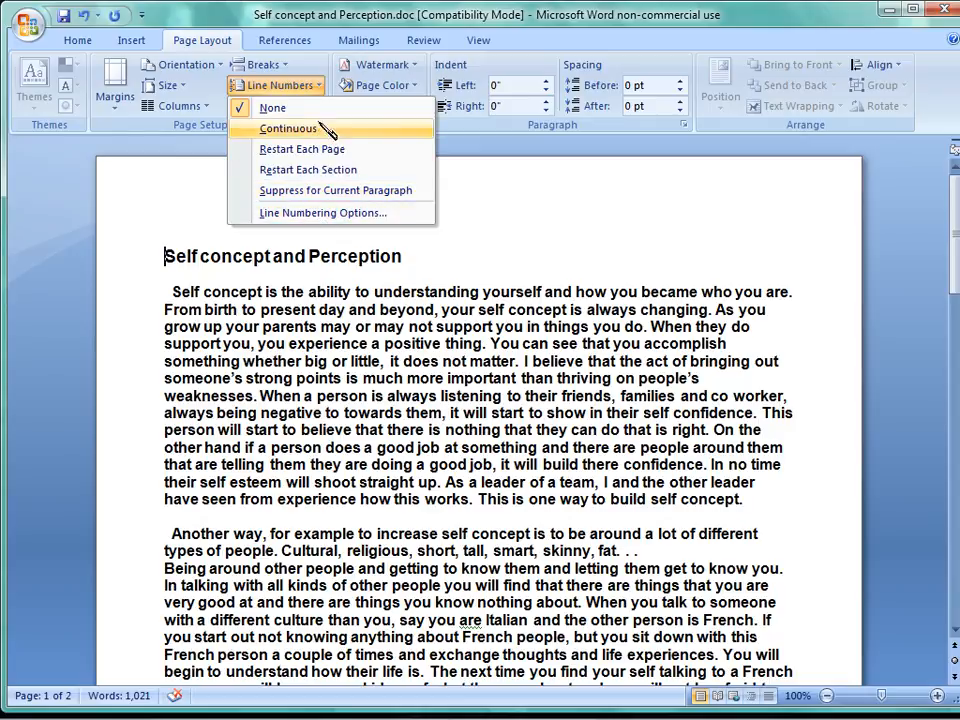
pyautogui.click(223, 188)
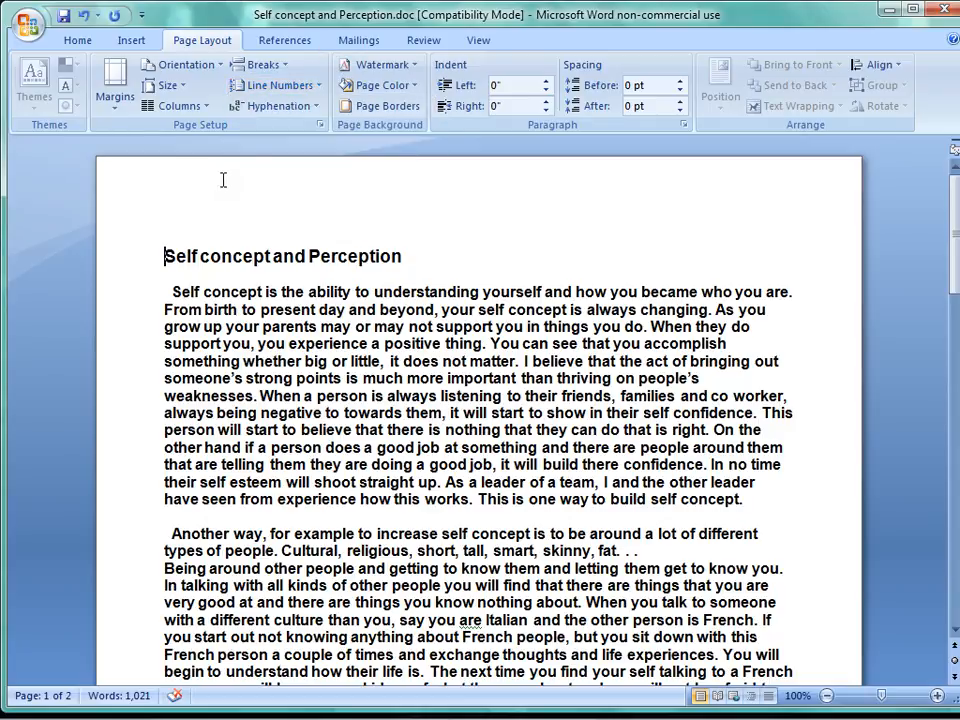
pyautogui.click(316, 106)
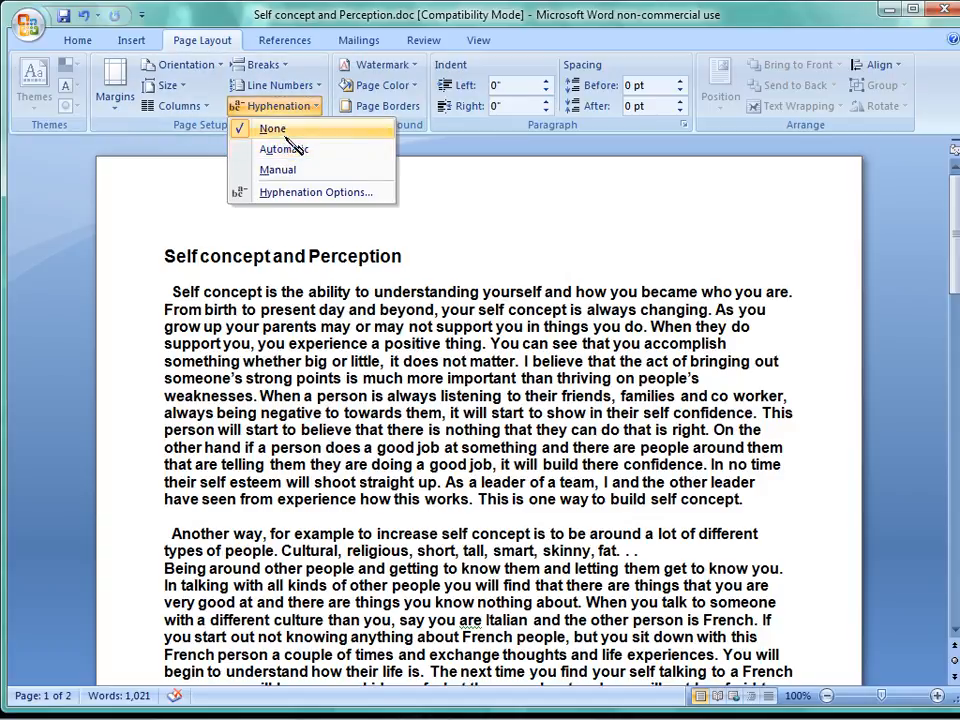
pyautogui.click(204, 174)
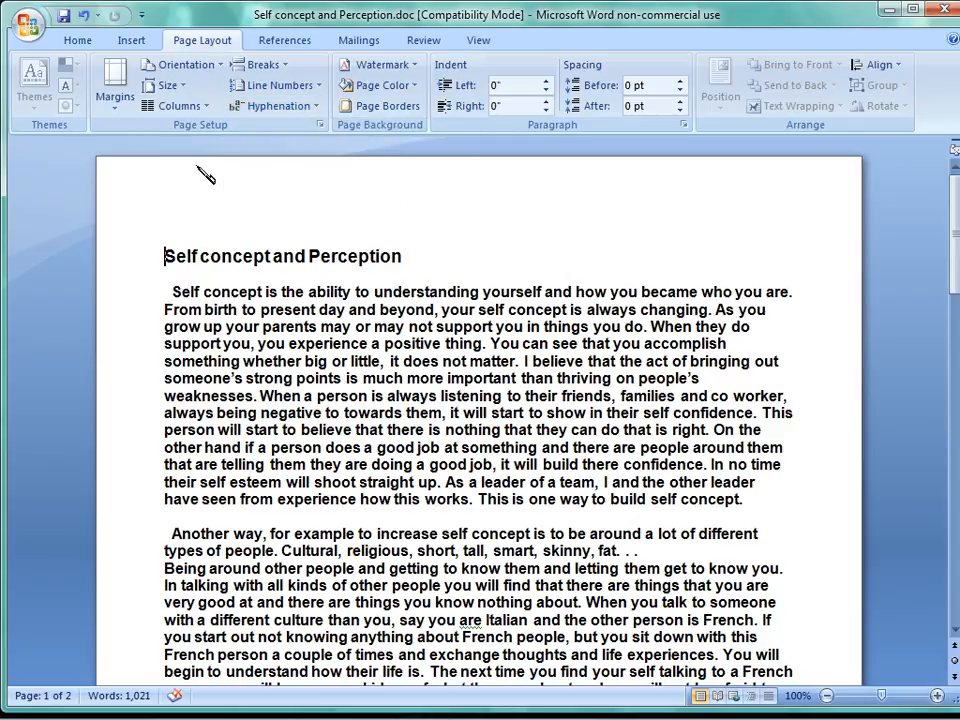
pyautogui.click(416, 64)
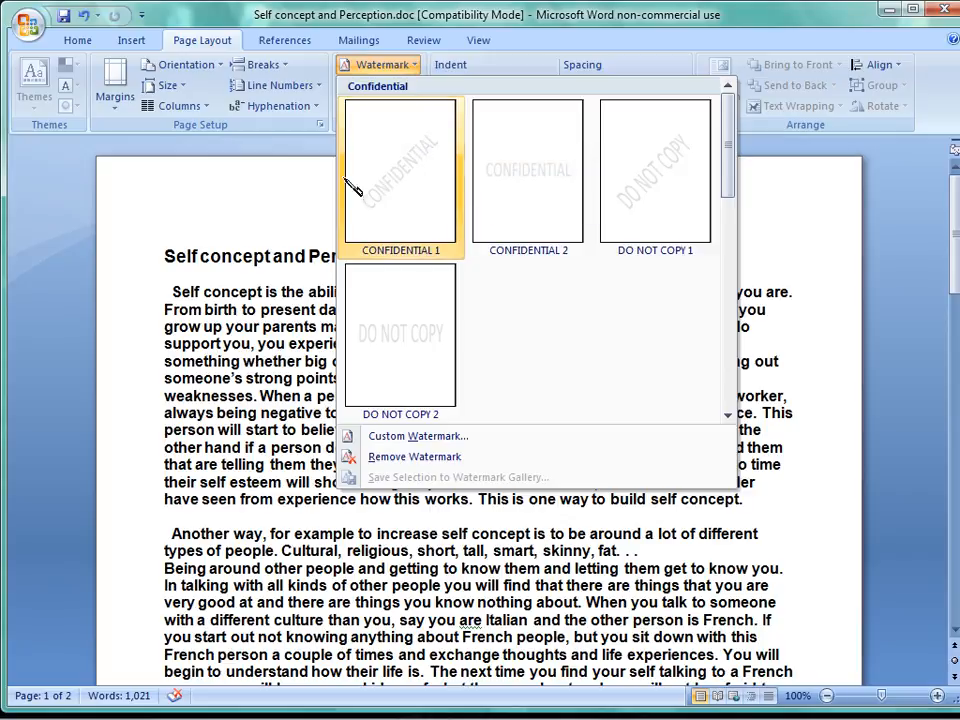
pyautogui.click(323, 150)
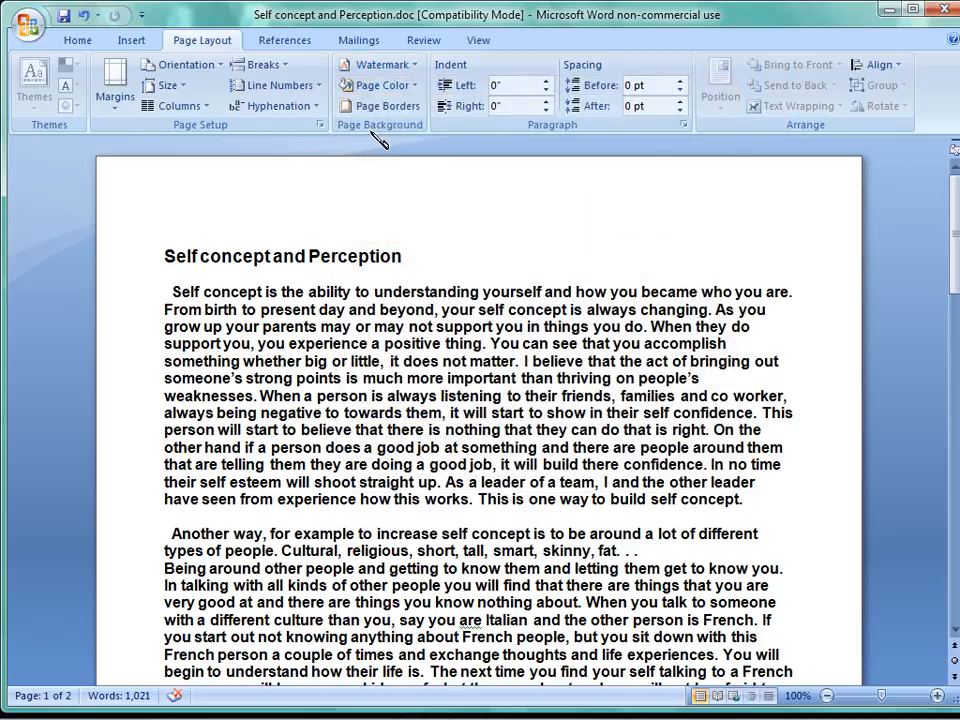
pyautogui.click(412, 88)
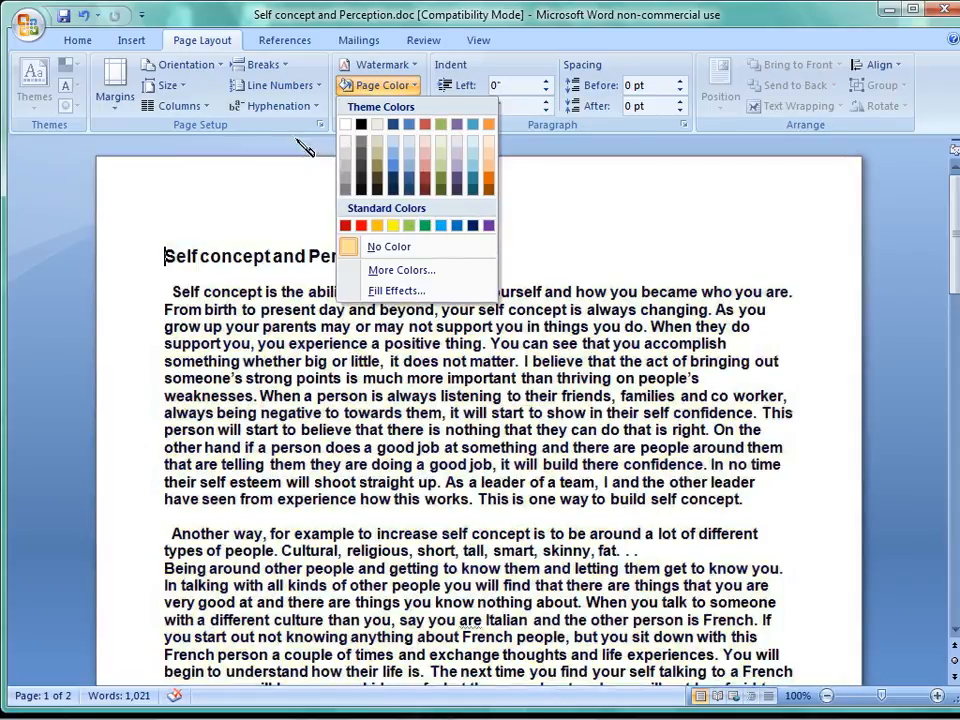
pyautogui.click(300, 146)
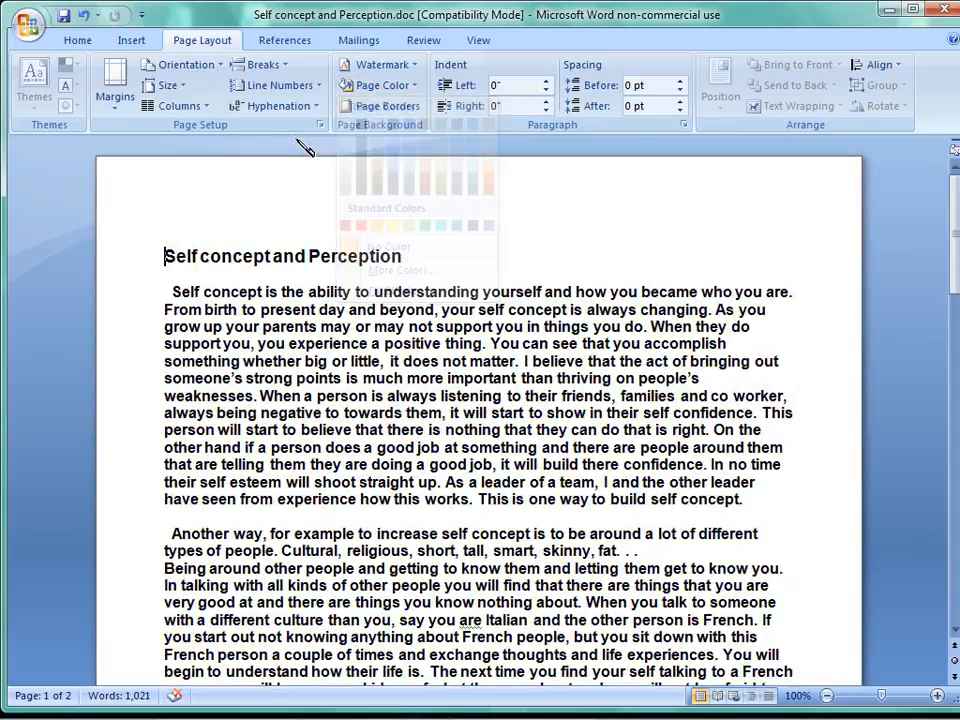
# Add a Box page border to the whole document.
pyautogui.click(418, 109)
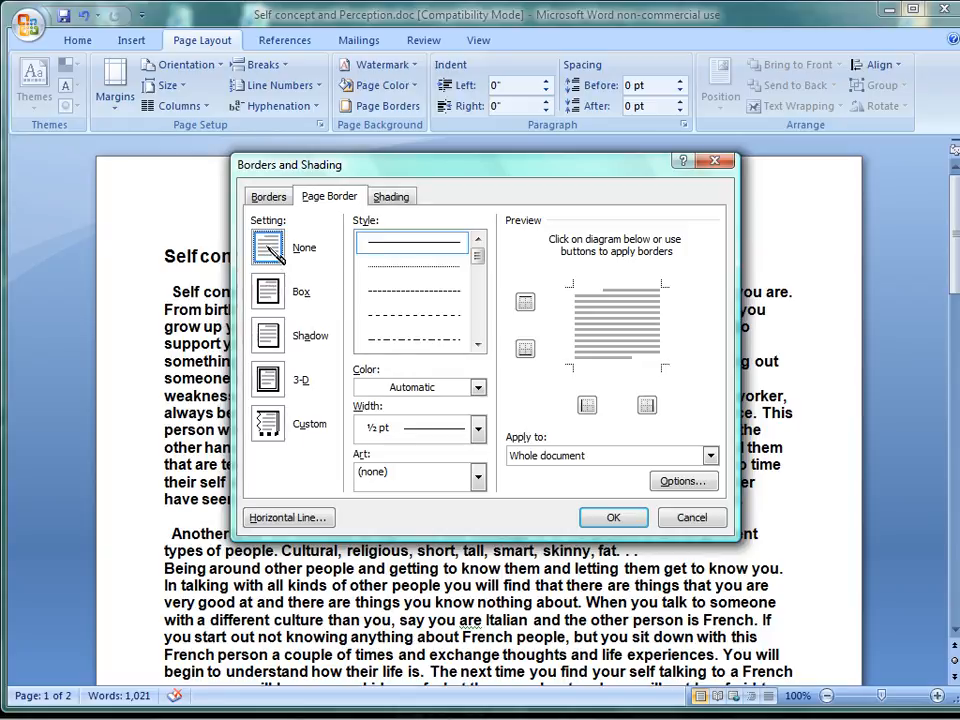
pyautogui.click(268, 292)
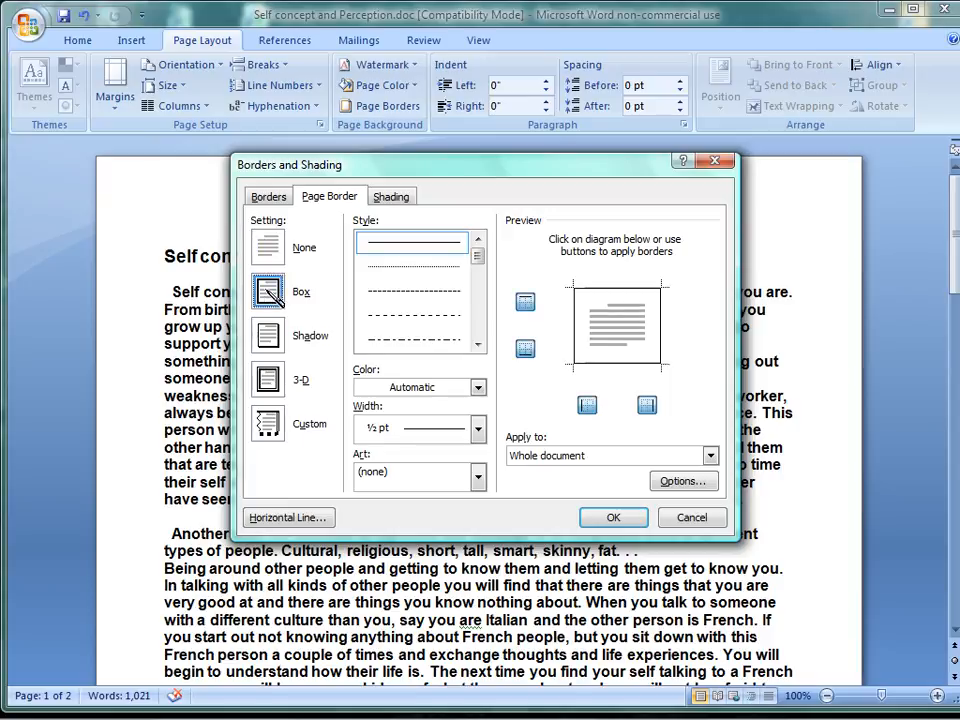
pyautogui.click(613, 517)
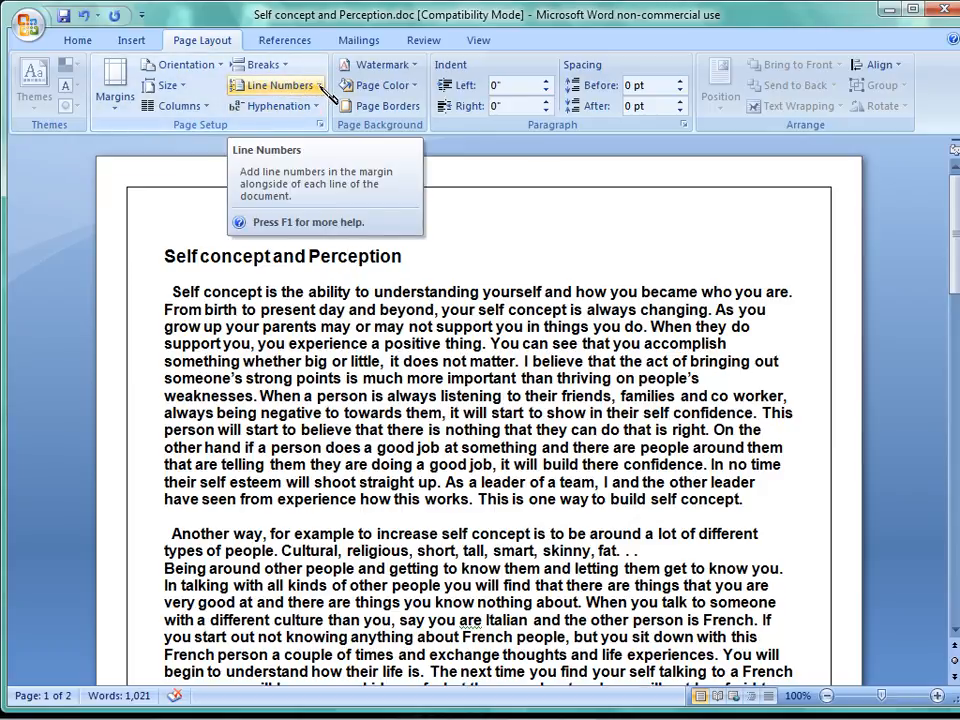
# Change the page border to the finely dashed line style, third in the style list, in light orange.
pyautogui.click(424, 113)
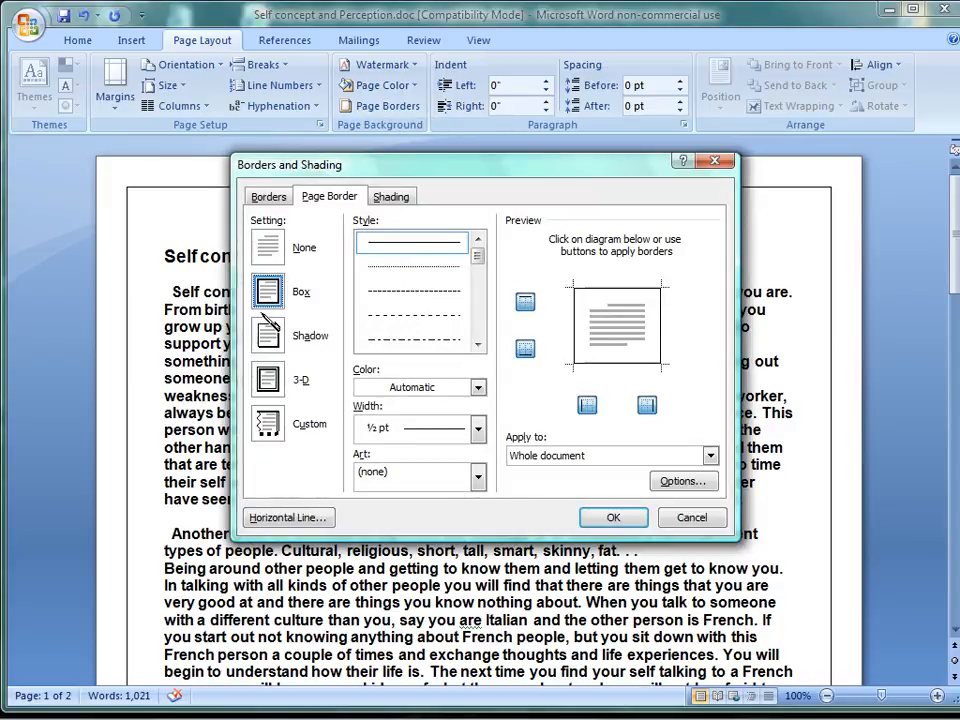
pyautogui.click(432, 292)
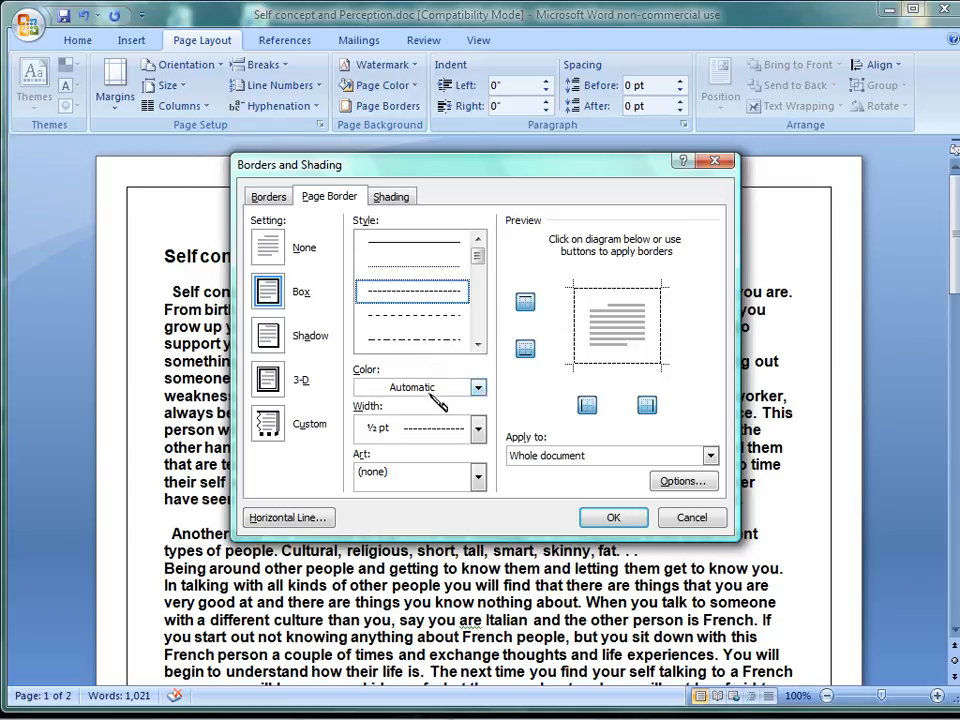
pyautogui.click(478, 388)
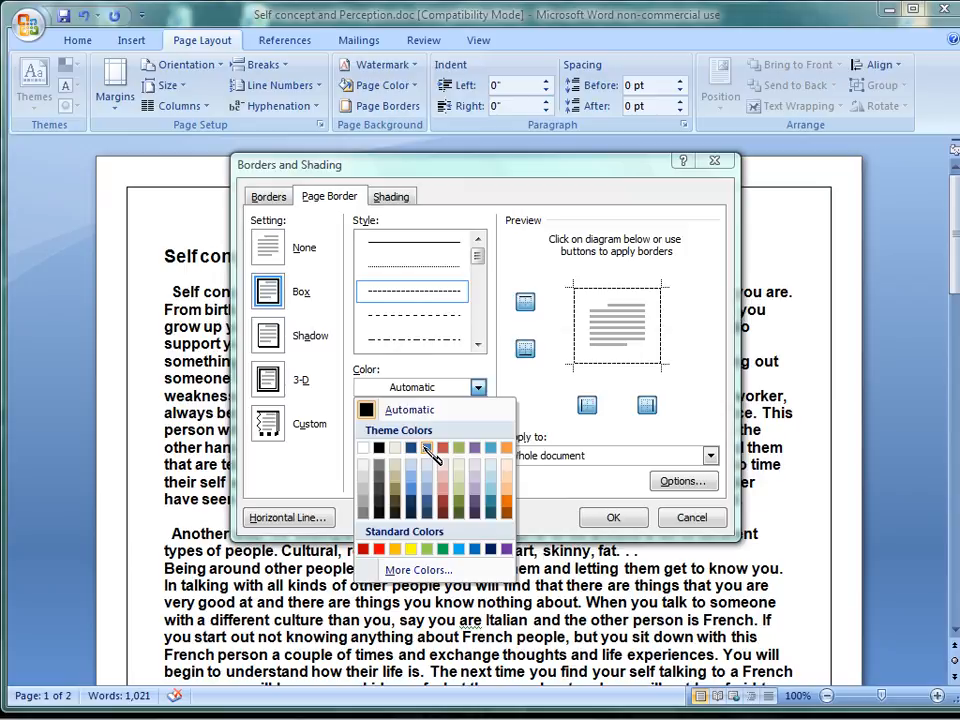
pyautogui.click(506, 499)
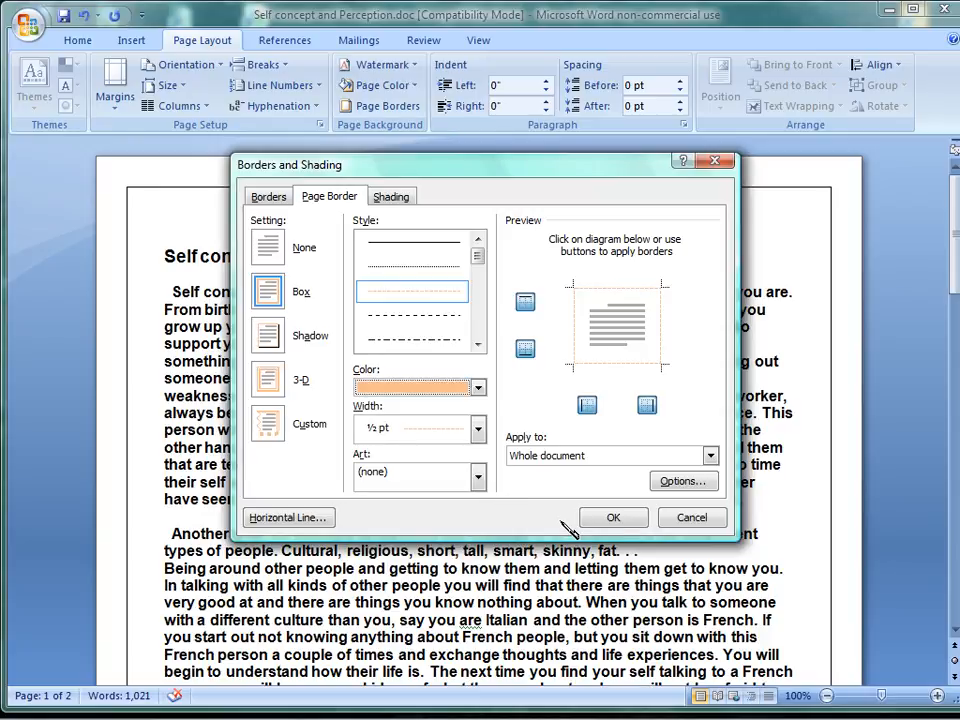
pyautogui.click(613, 518)
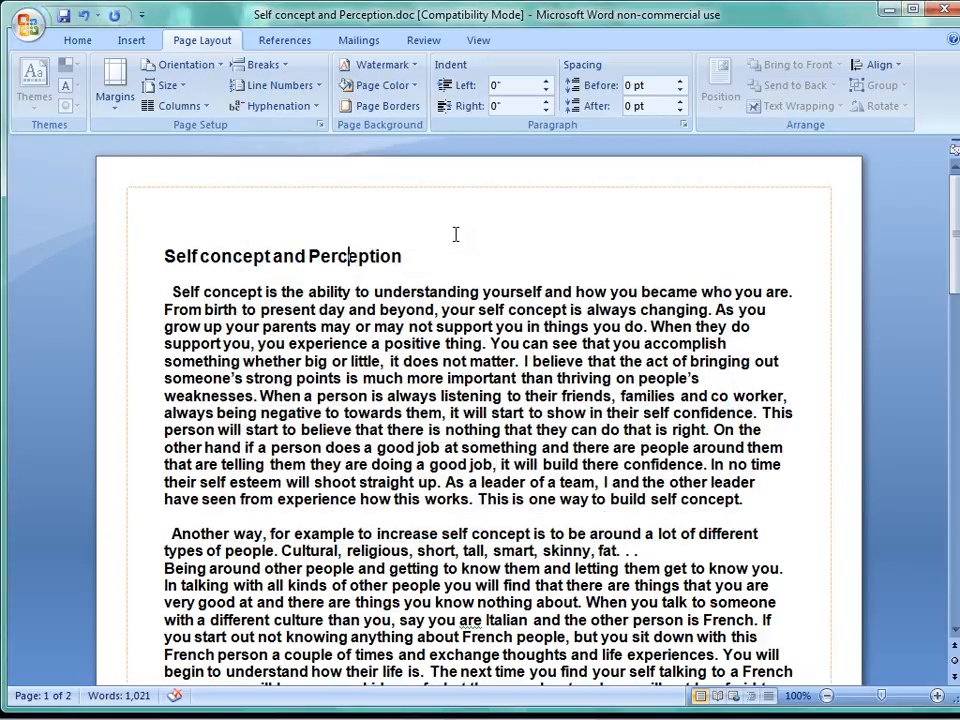
# Set the width of the dashed page border to 3 pt.
pyautogui.click(424, 103)
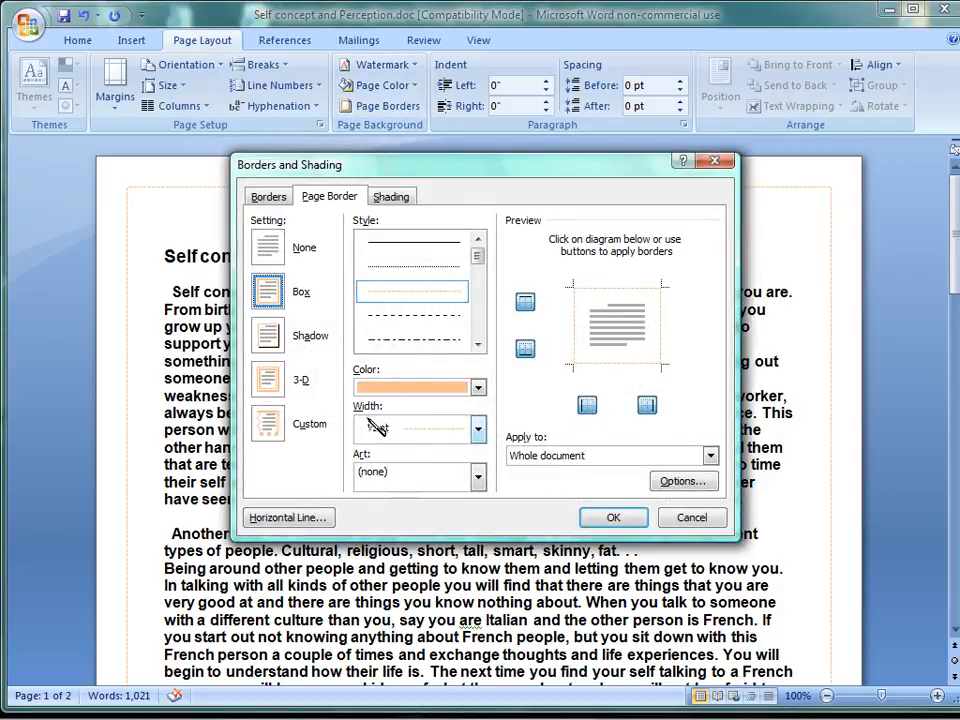
pyautogui.click(479, 431)
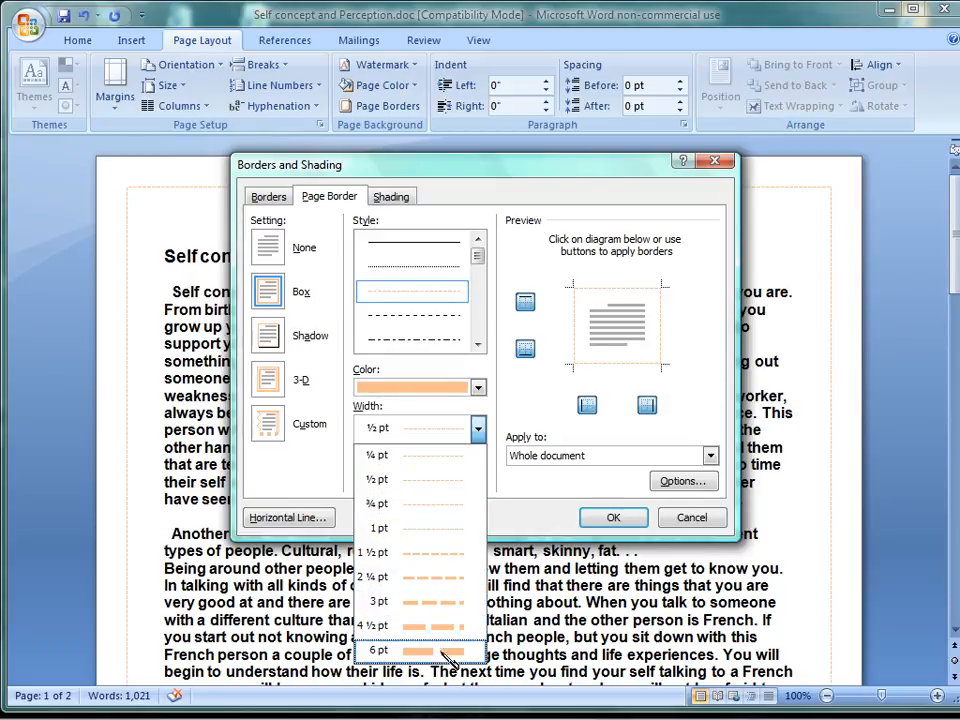
pyautogui.click(447, 604)
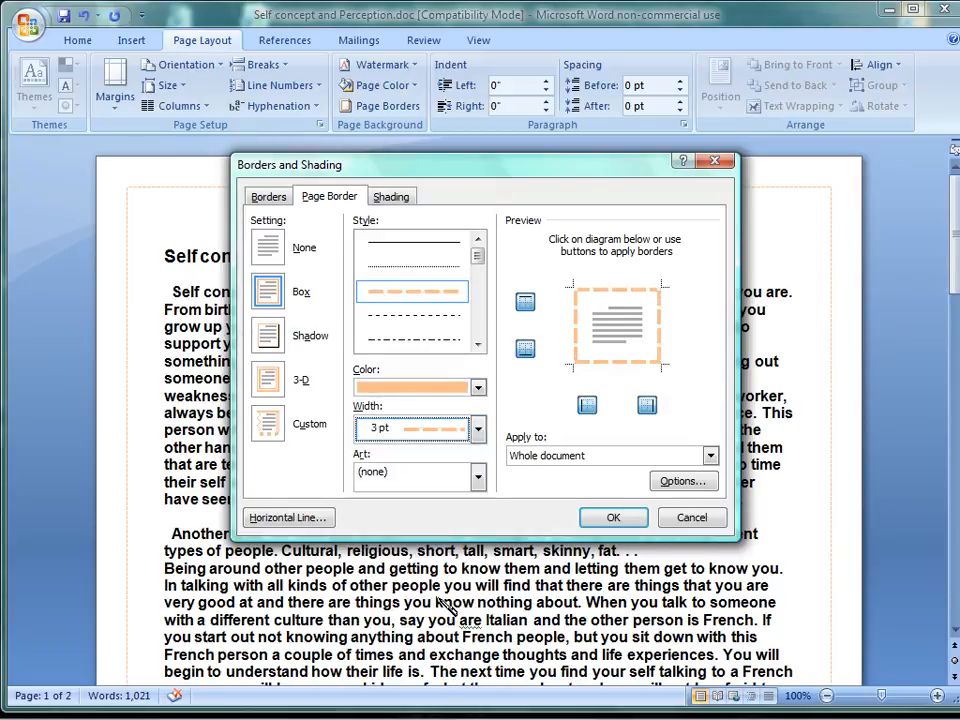
pyautogui.click(613, 518)
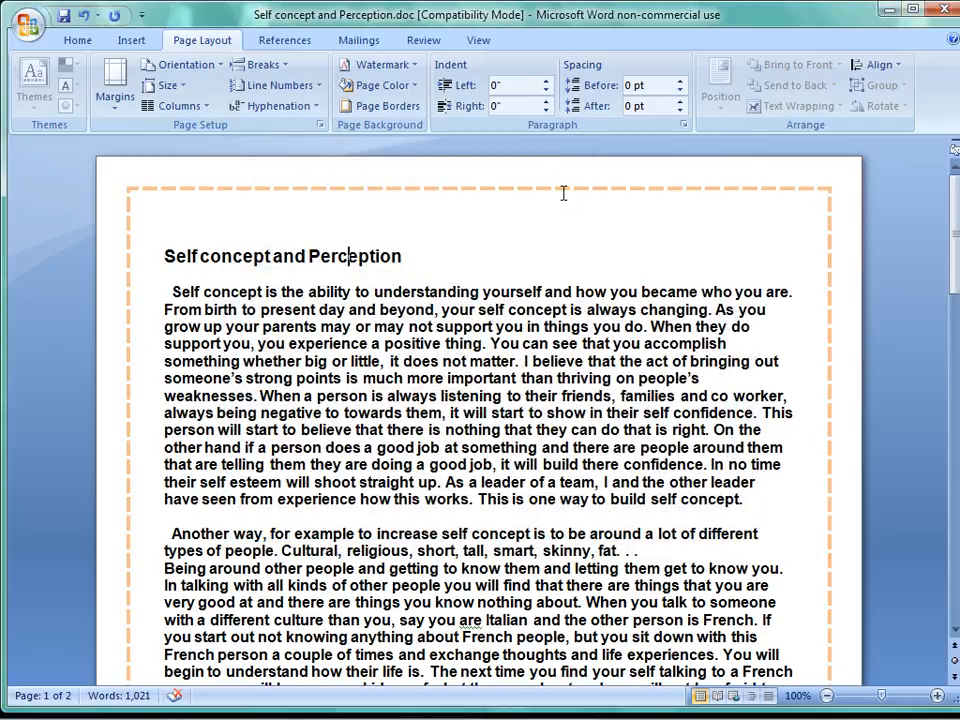
# Change the page border to a solid line in the Automatic color with a width of 4 ½ pt.
pyautogui.click(424, 108)
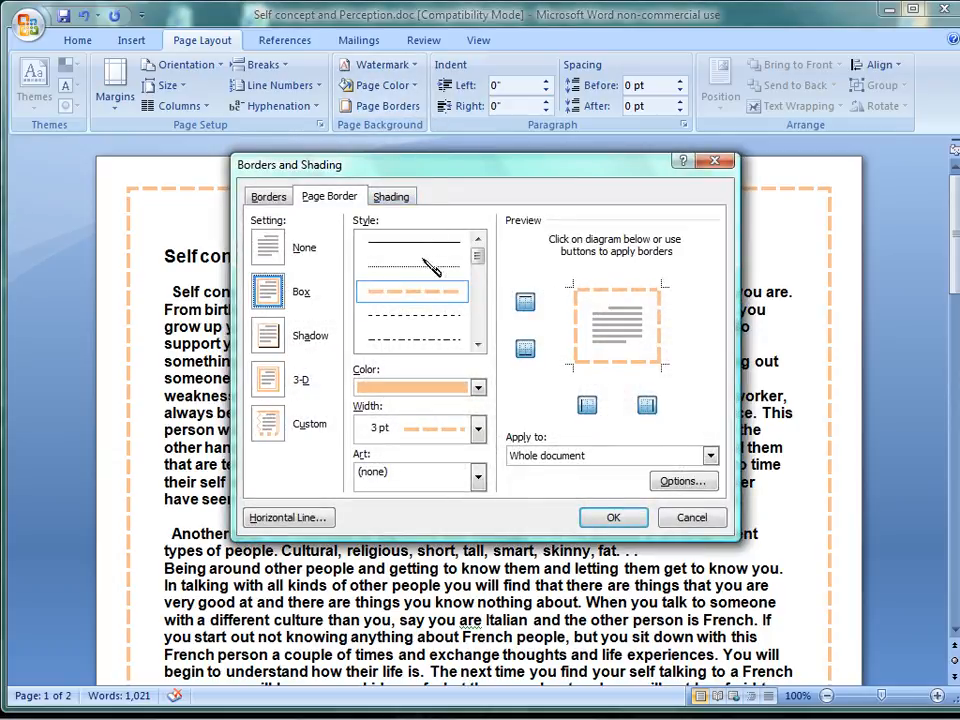
pyautogui.click(428, 241)
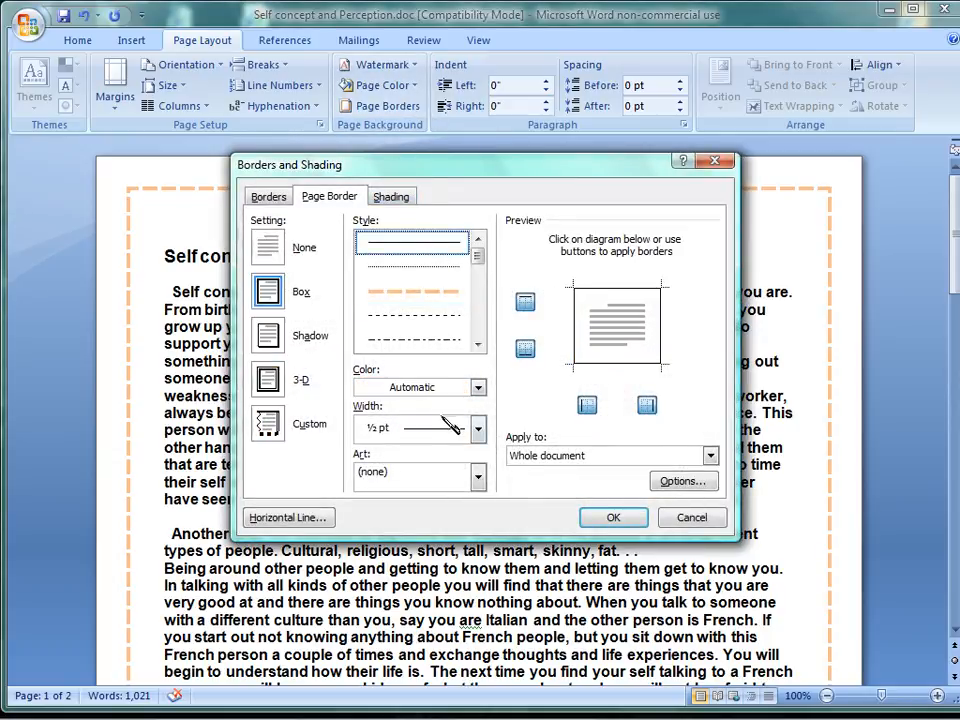
pyautogui.click(478, 428)
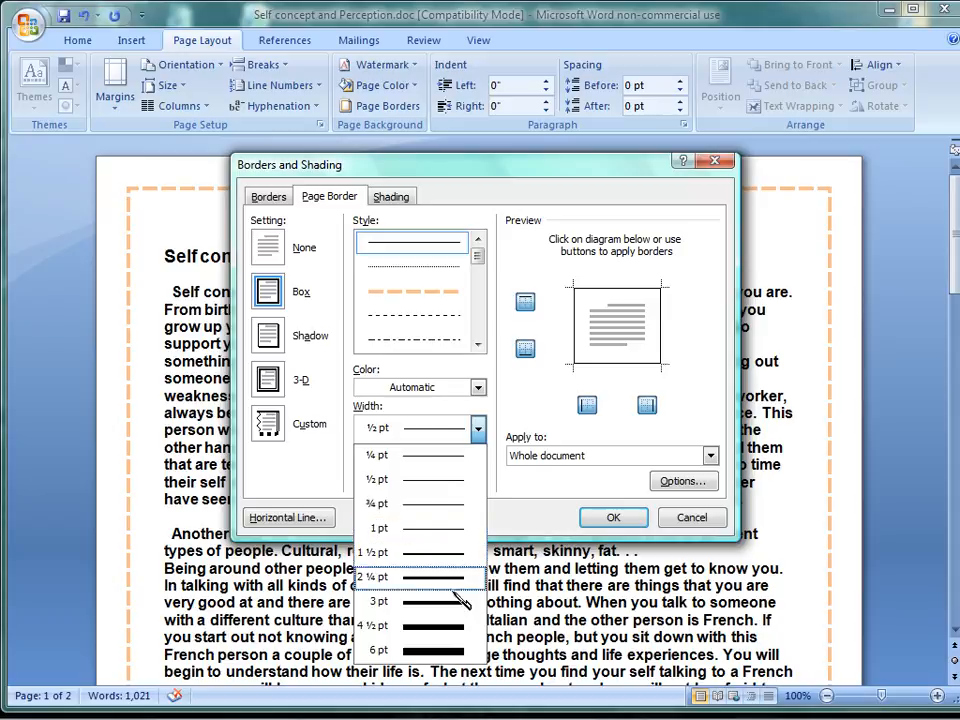
pyautogui.click(455, 628)
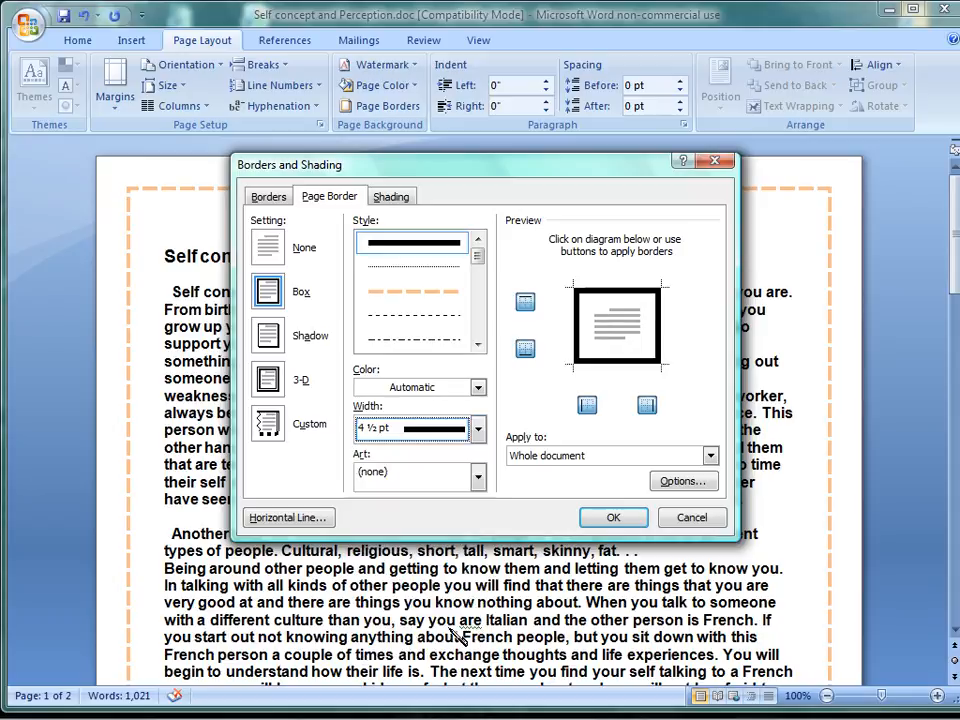
pyautogui.click(612, 519)
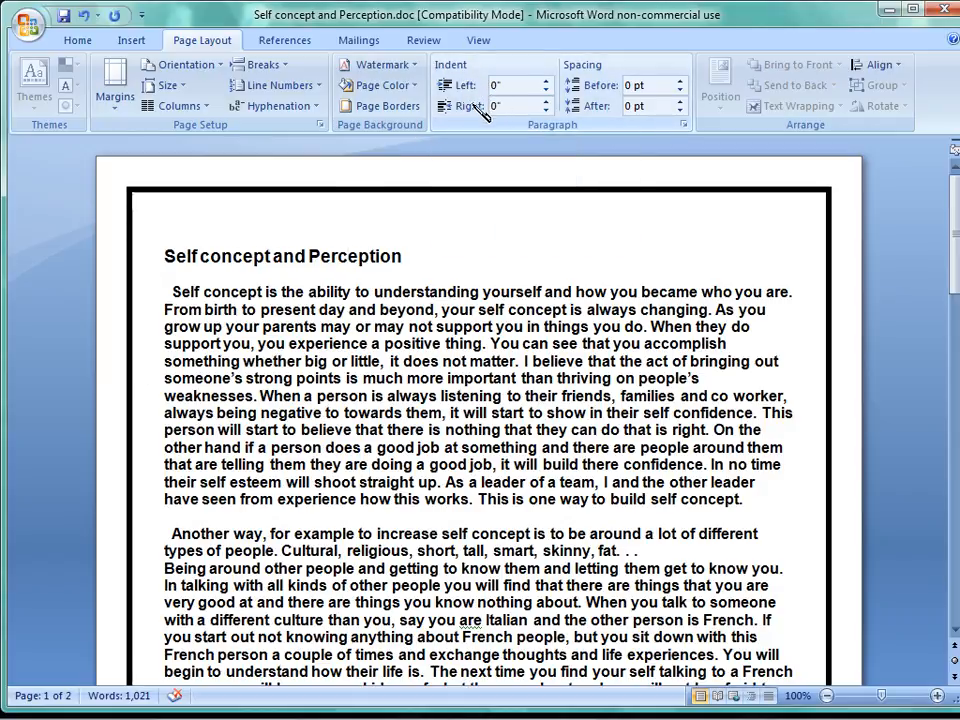
# Set the left indent of the heading "Self concept and Perception" to 0.7".
pyautogui.click(546, 81)
pyautogui.click(546, 81)
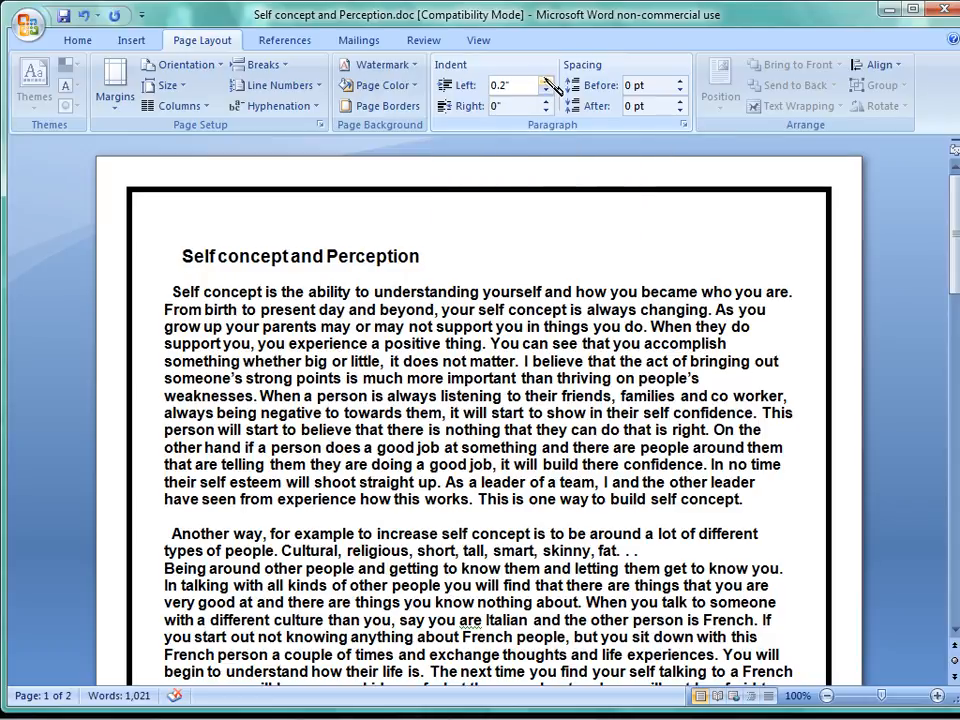
pyautogui.click(546, 81)
pyautogui.click(546, 81)
pyautogui.click(546, 81)
pyautogui.click(546, 81)
pyautogui.click(546, 81)
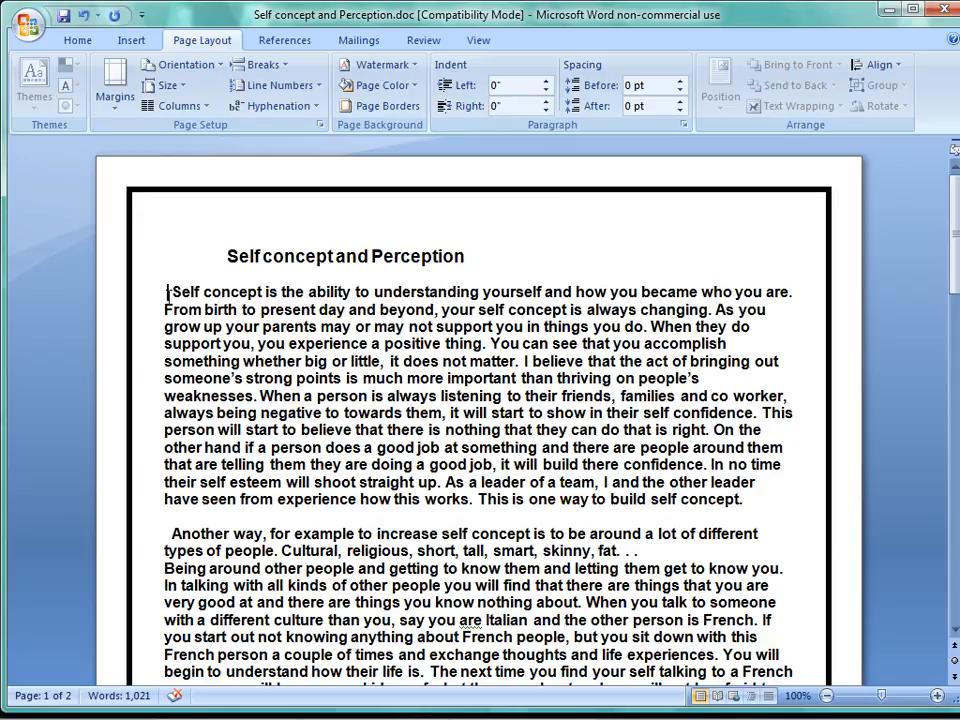
# Set the first body paragraph's left indent to 0.7" and remove the heading's left indent.
pyautogui.click(547, 81)
pyautogui.click(547, 81)
pyautogui.click(547, 81)
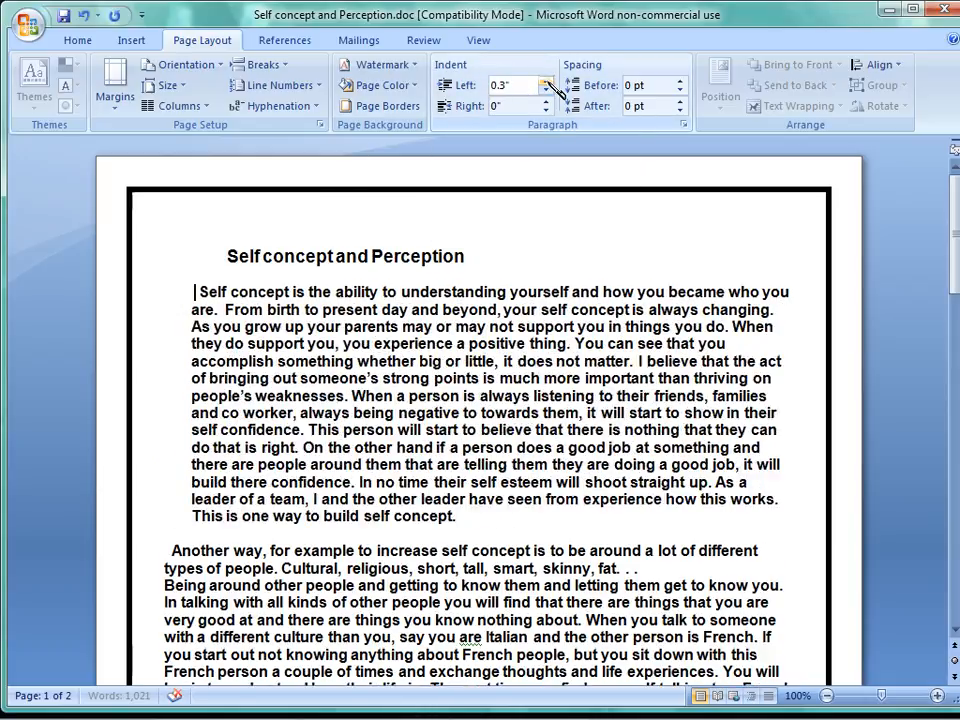
pyautogui.click(547, 82)
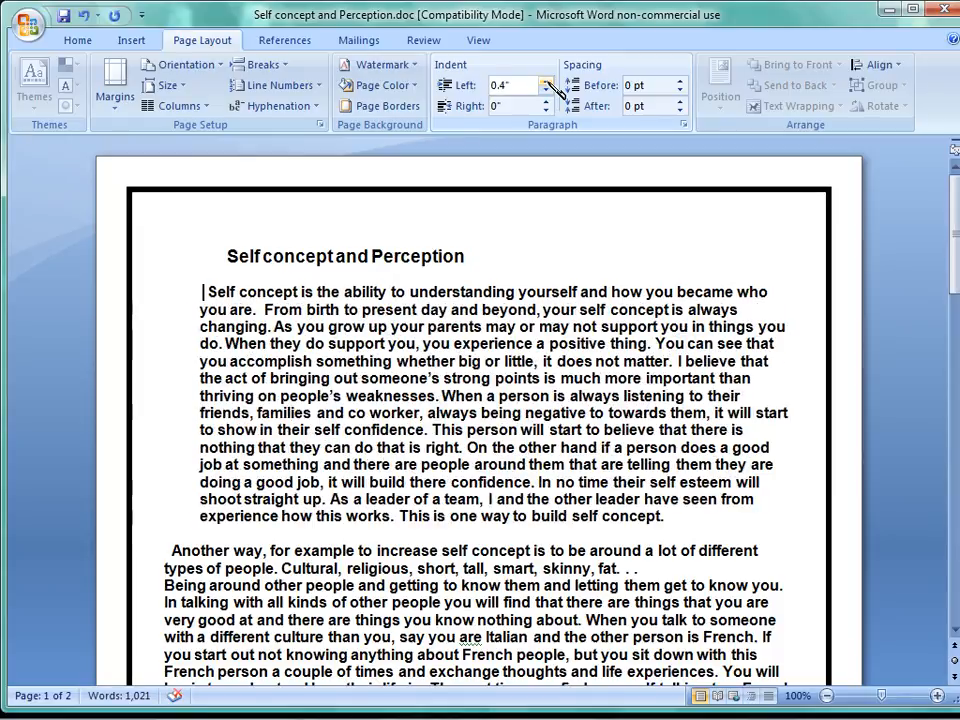
pyautogui.click(547, 82)
pyautogui.click(547, 82)
pyautogui.click(547, 82)
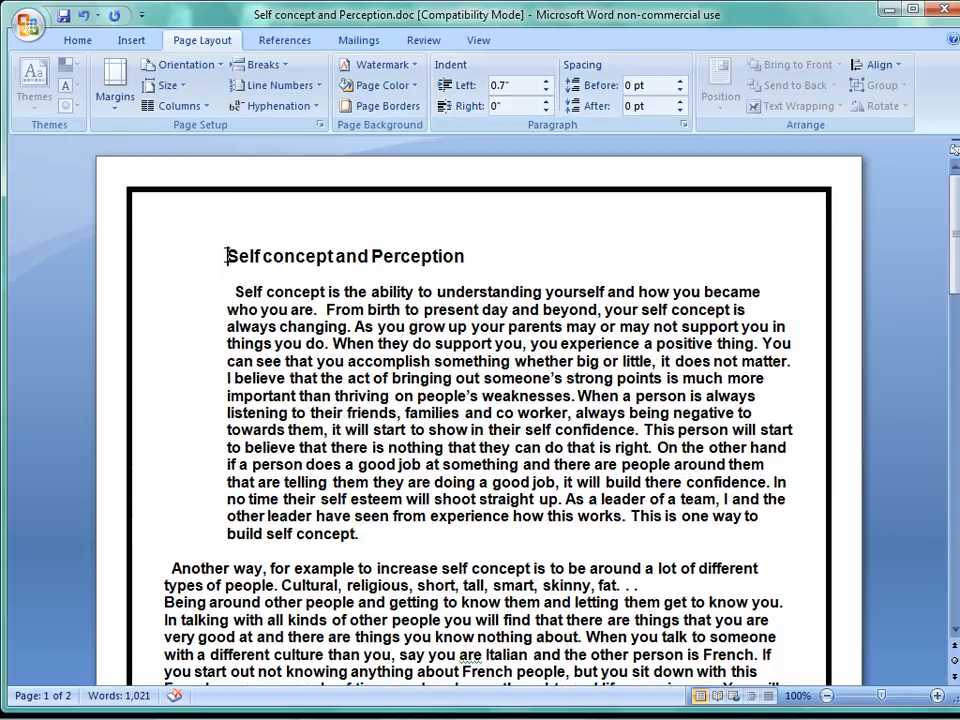
pyautogui.press('BackSpace')
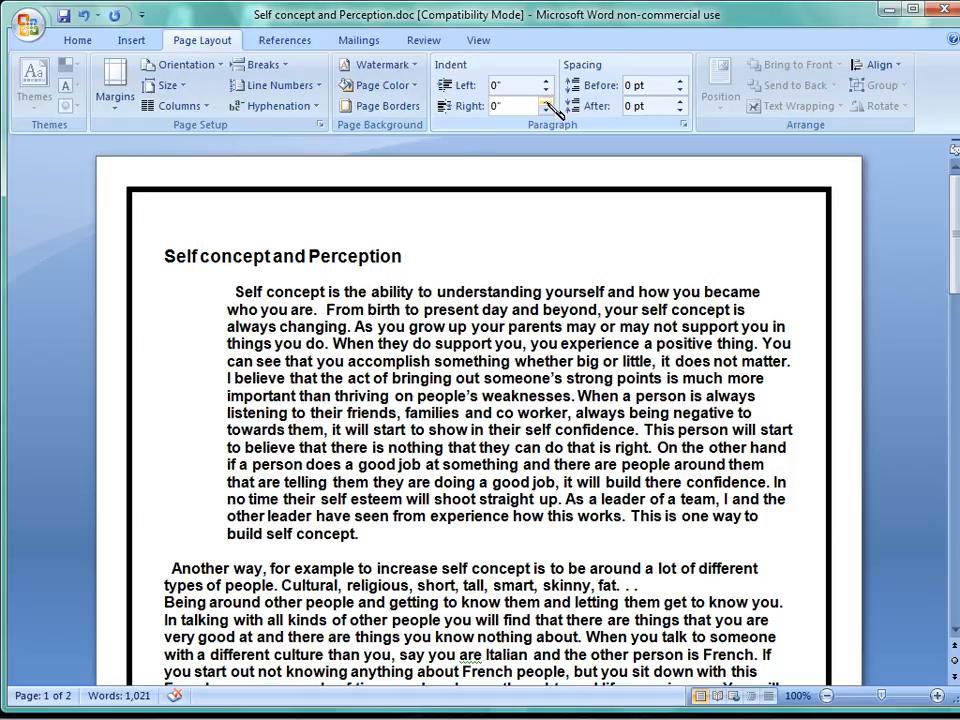
# Set the right indent of the first body paragraph to 1".
pyautogui.click(547, 102)
pyautogui.click(547, 102)
pyautogui.click(547, 101)
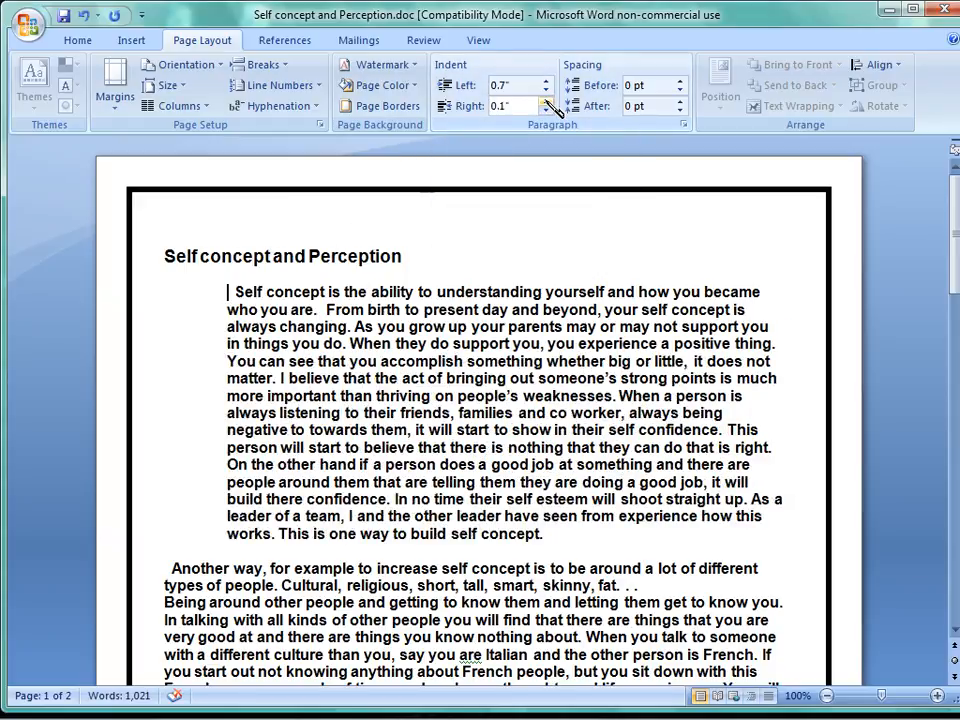
pyautogui.click(547, 101)
pyautogui.click(547, 101)
pyautogui.click(547, 101)
pyautogui.click(547, 101)
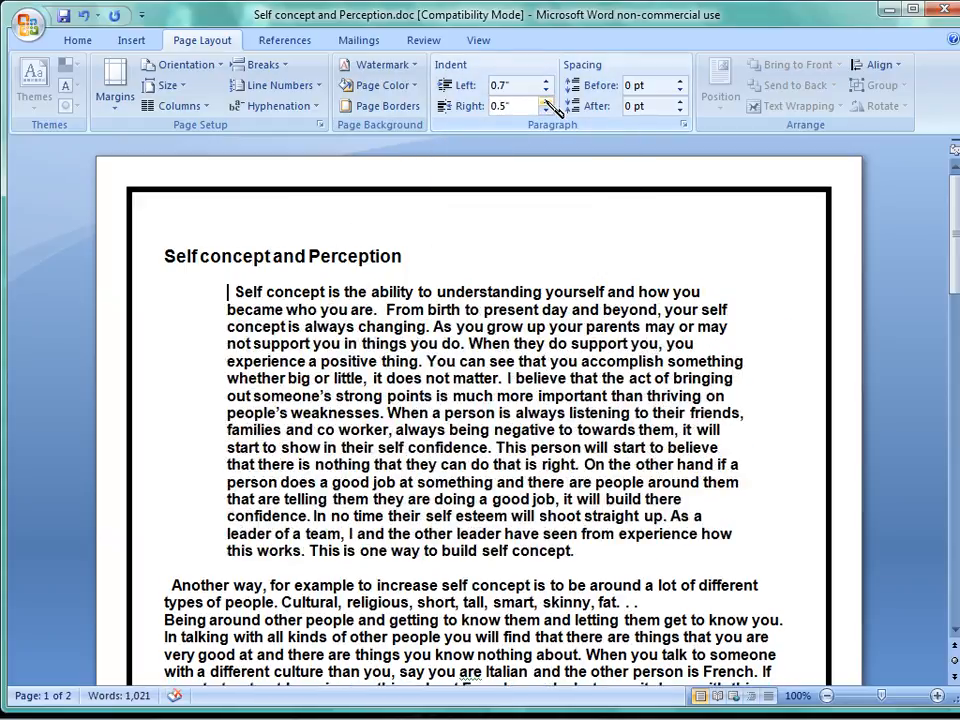
pyautogui.click(547, 101)
pyautogui.click(547, 101)
pyautogui.click(547, 101)
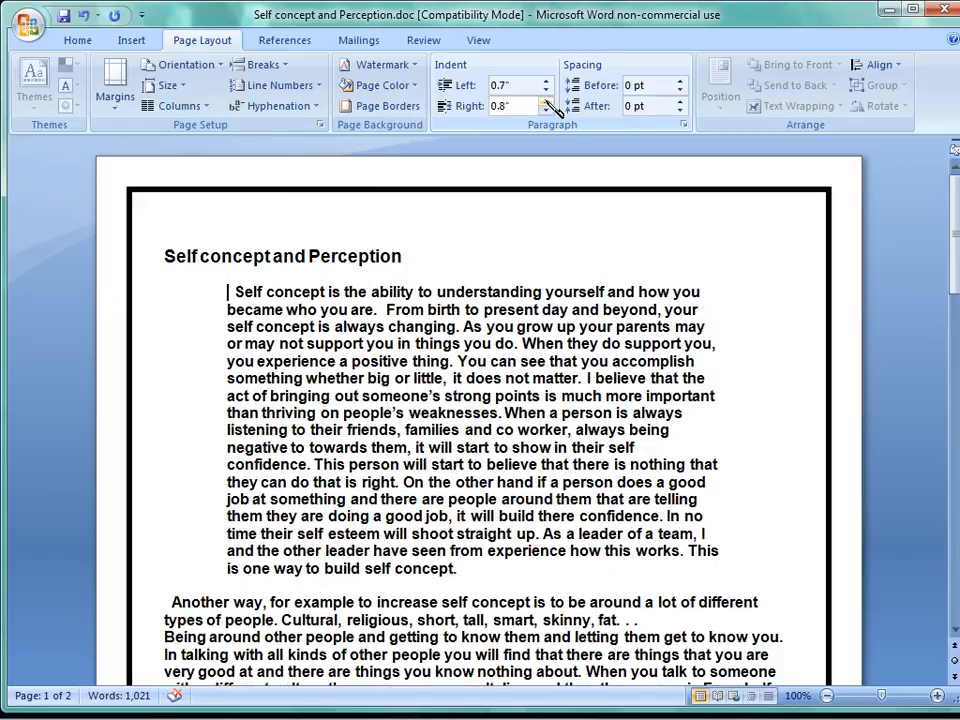
pyautogui.click(547, 101)
pyautogui.click(547, 101)
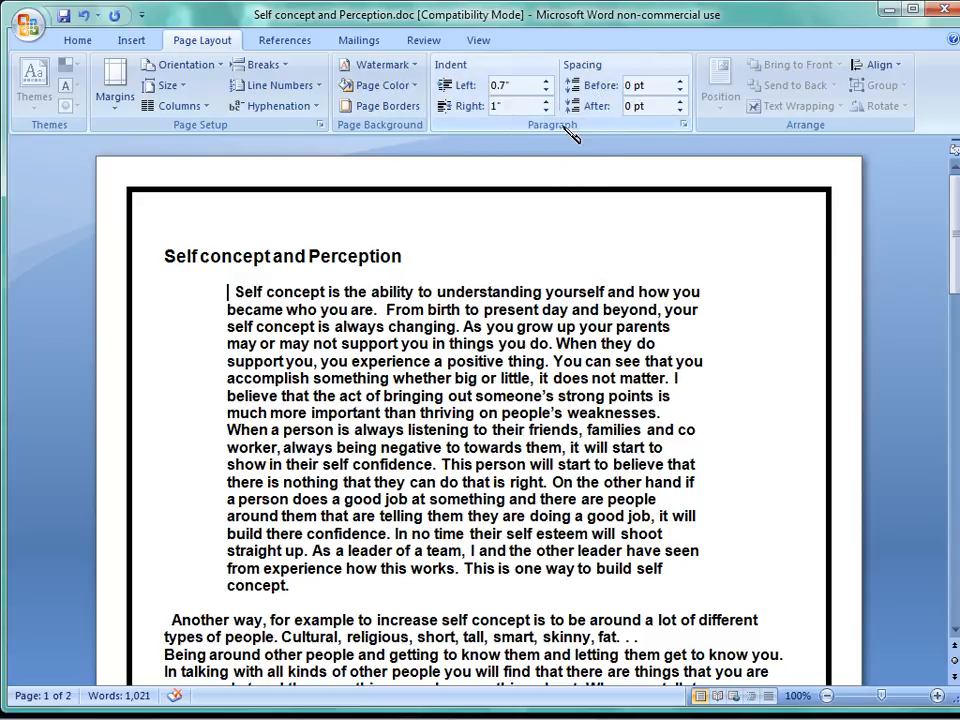
# Set the spacing before the first body paragraph to 36 pt.
pyautogui.click(681, 81)
pyautogui.click(680, 81)
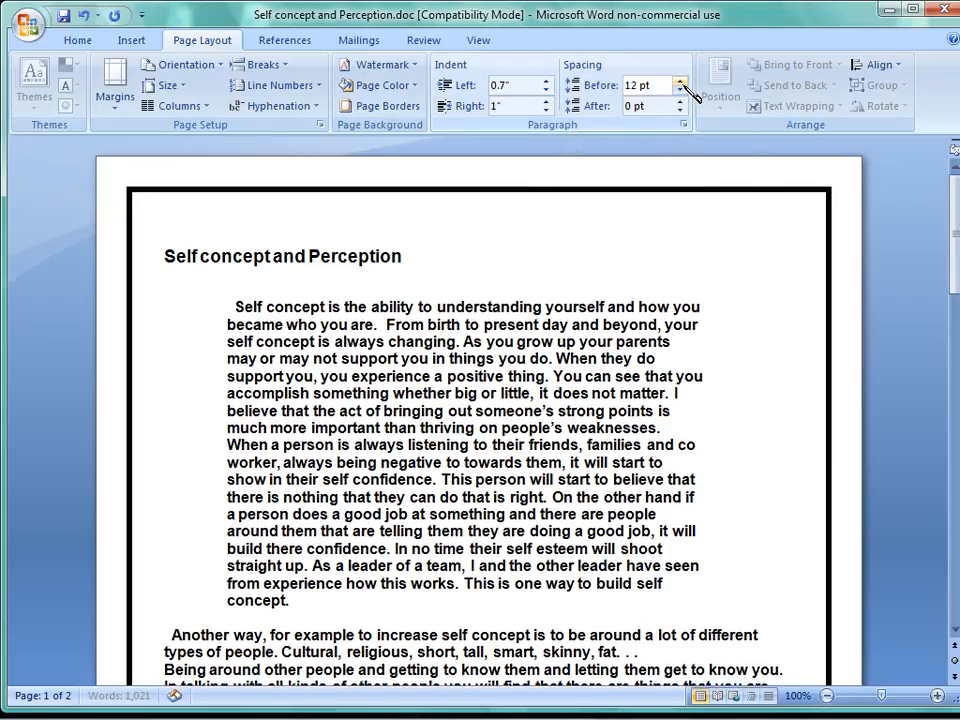
pyautogui.click(680, 81)
pyautogui.click(680, 81)
pyautogui.click(680, 81)
pyautogui.click(680, 81)
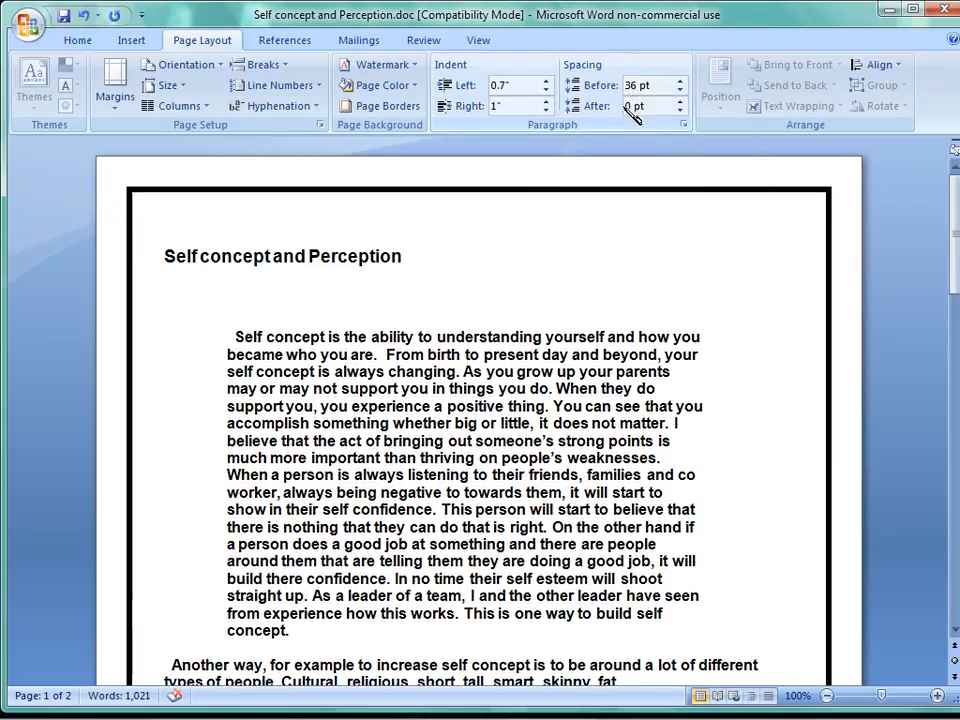
# Set the spacing after the first body paragraph to 36 pt.
pyautogui.click(680, 111)
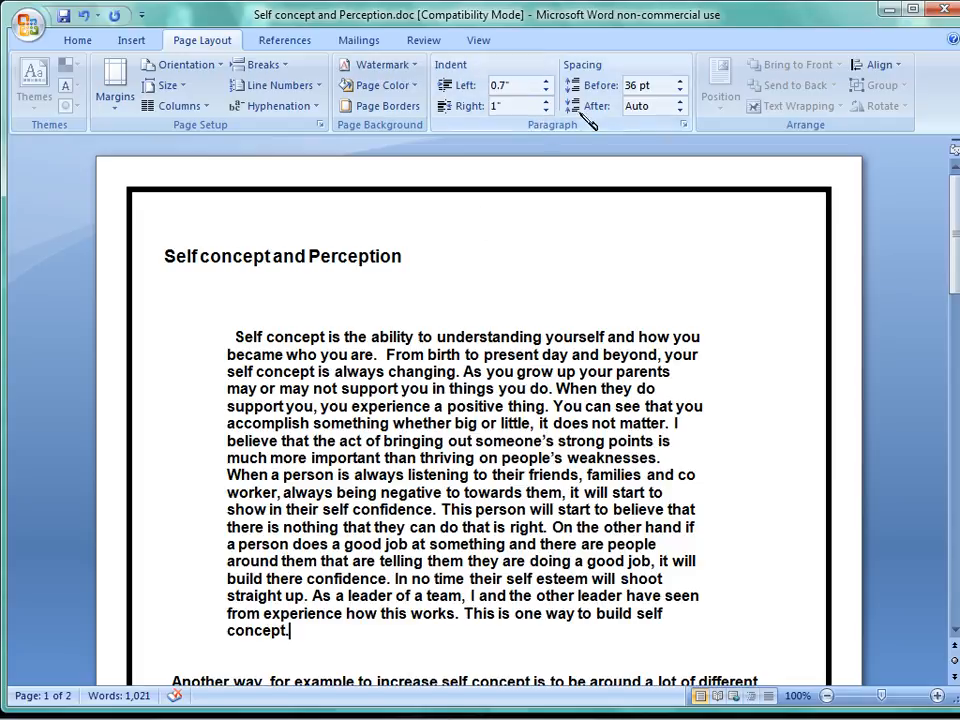
pyautogui.click(680, 101)
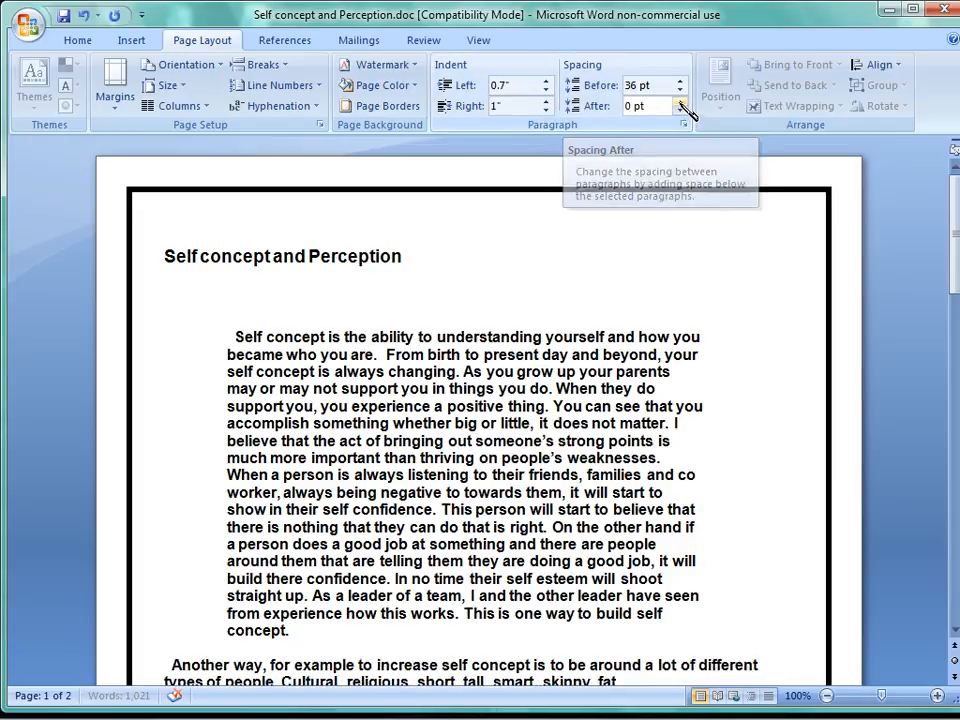
pyautogui.click(680, 101)
pyautogui.click(680, 101)
pyautogui.click(680, 101)
pyautogui.click(680, 101)
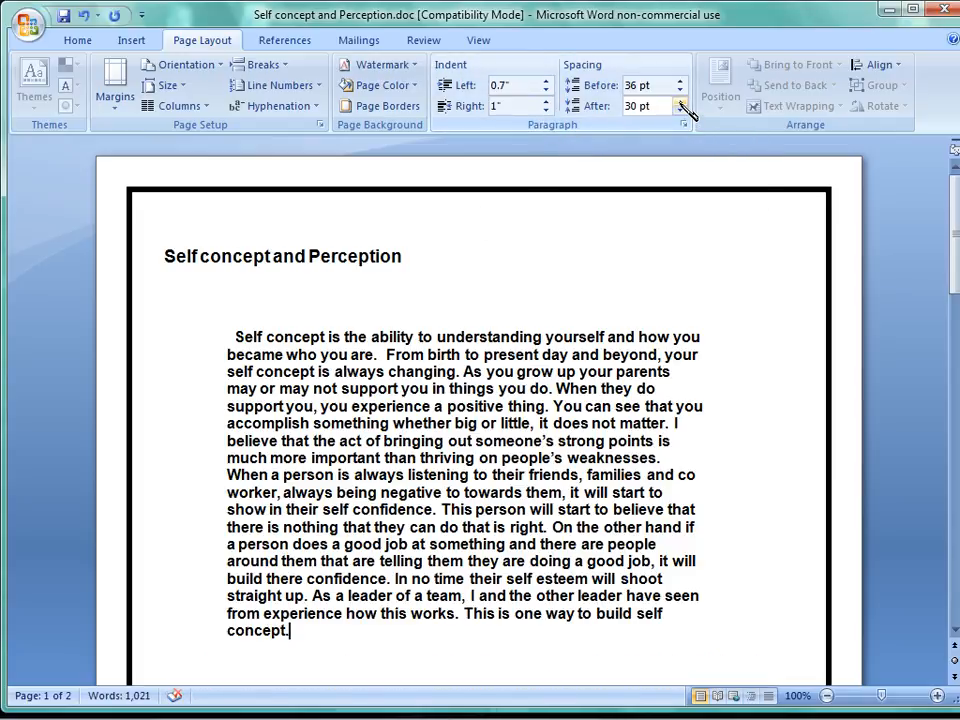
pyautogui.click(680, 101)
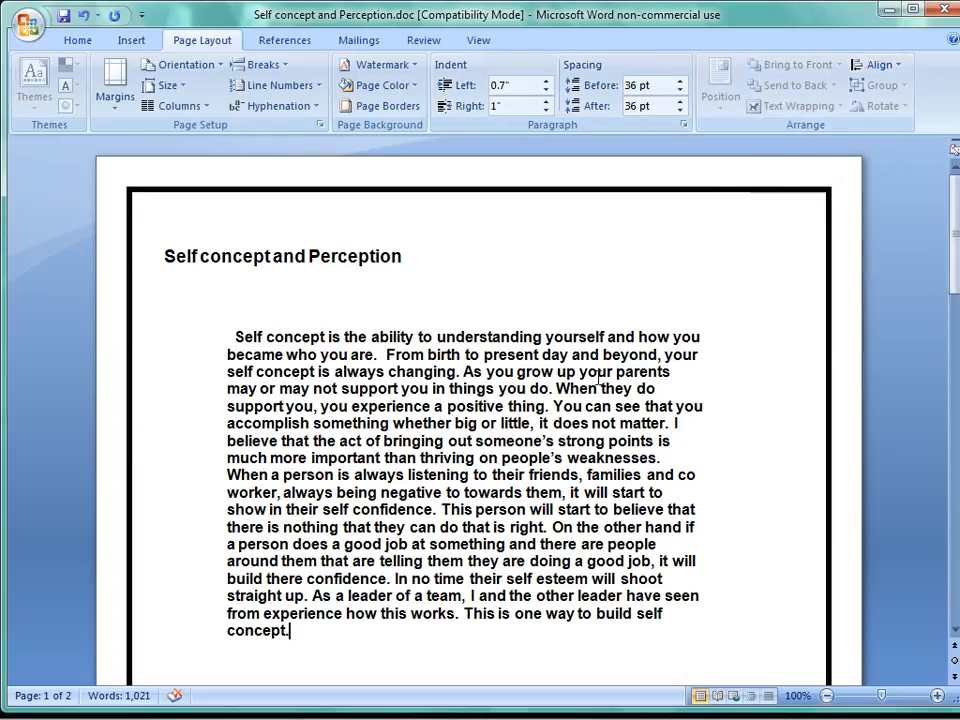
# Select the first line of the first body paragraph and try to update the table of contents.
pyautogui.click(290, 41)
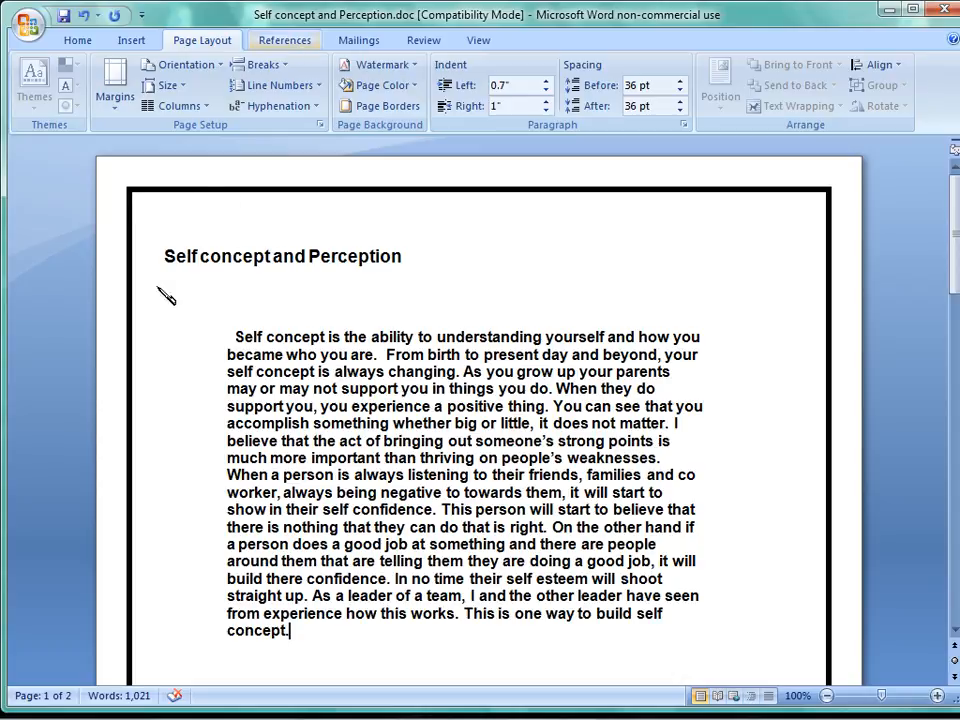
pyautogui.click(152, 296)
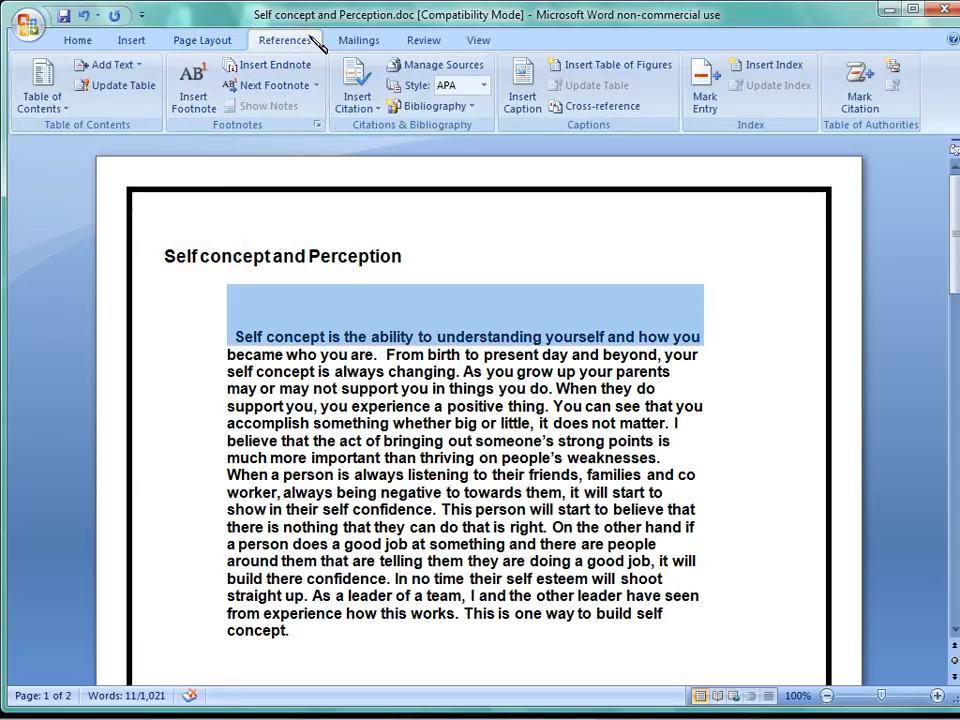
pyautogui.click(124, 88)
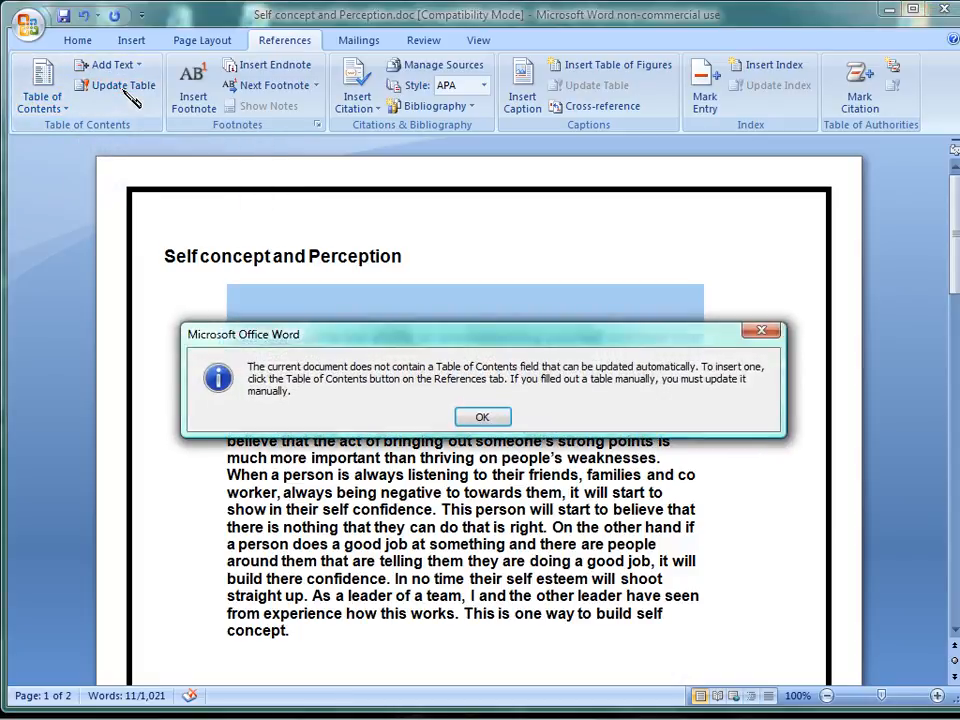
pyautogui.click(484, 418)
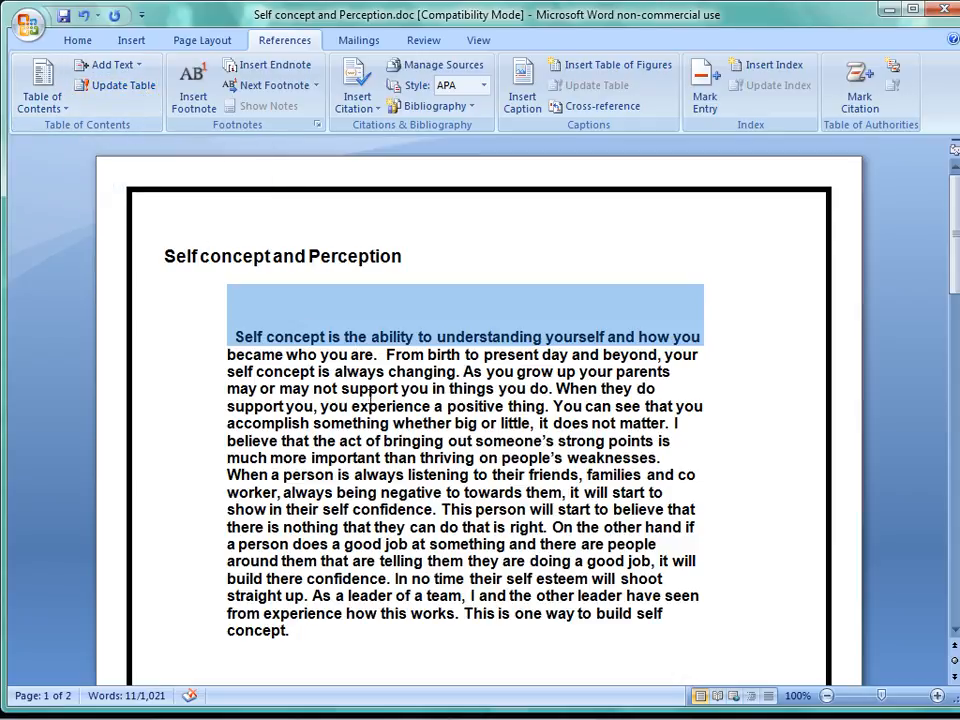
# Insert an endnote at the end of the selected line and return to its reference mark in the text.
pyautogui.click(286, 70)
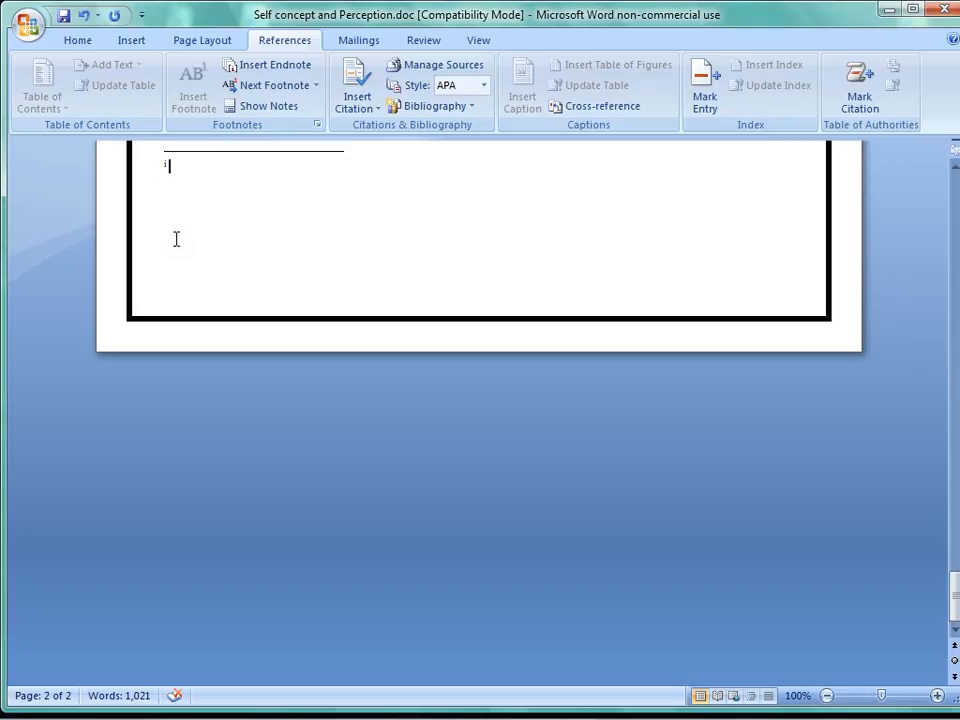
pyautogui.click(298, 110)
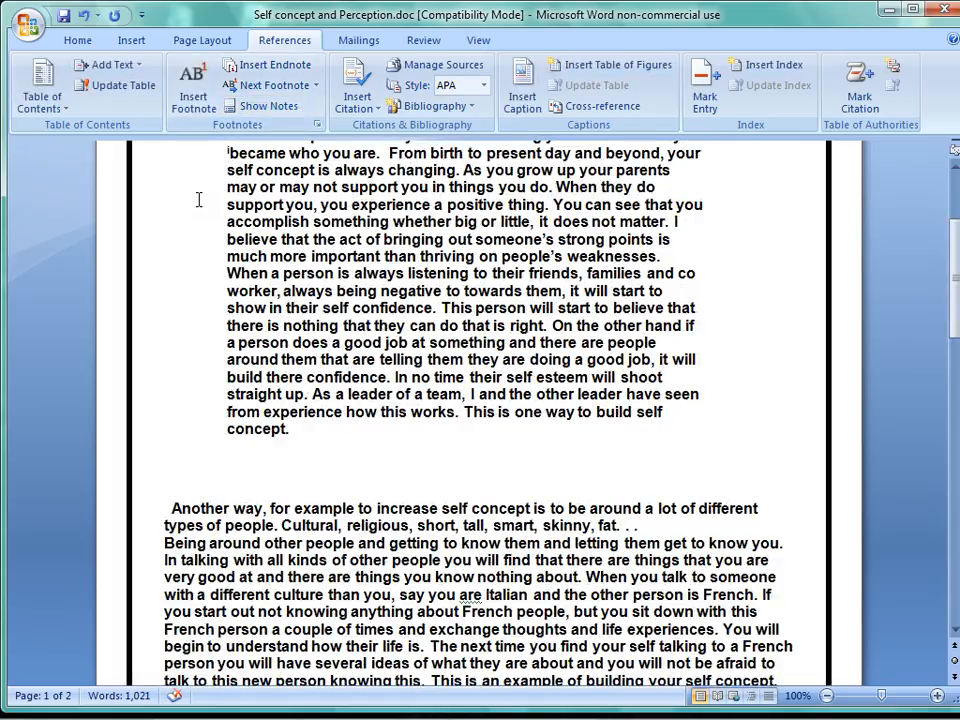
# Examine the options for creating a citation source, a bibliography, a table of figures and an index.
pyautogui.click(366, 114)
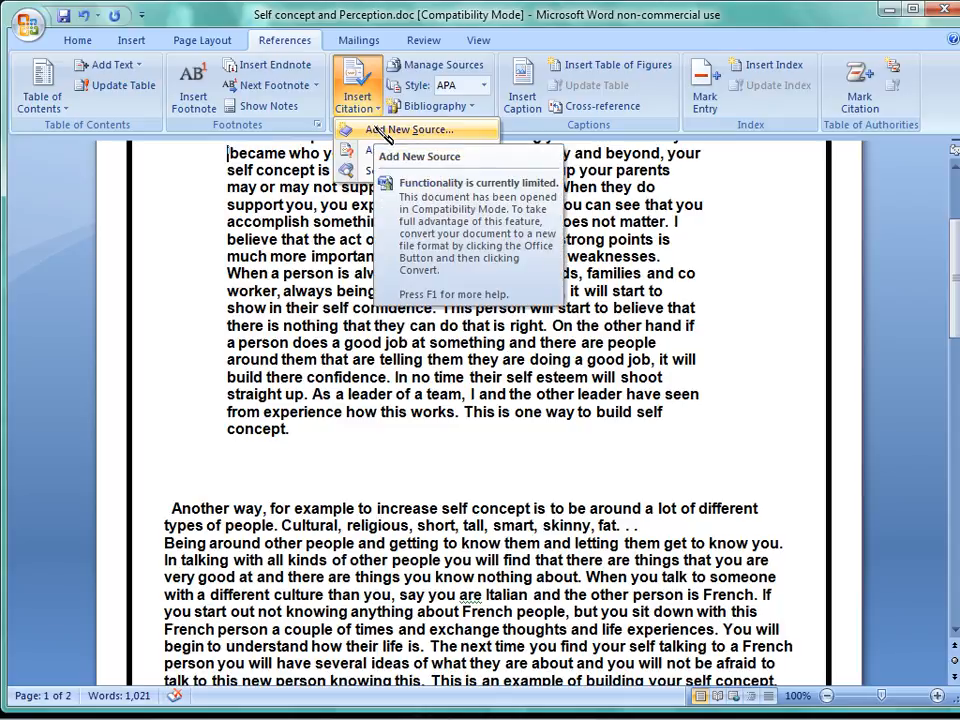
pyautogui.click(377, 128)
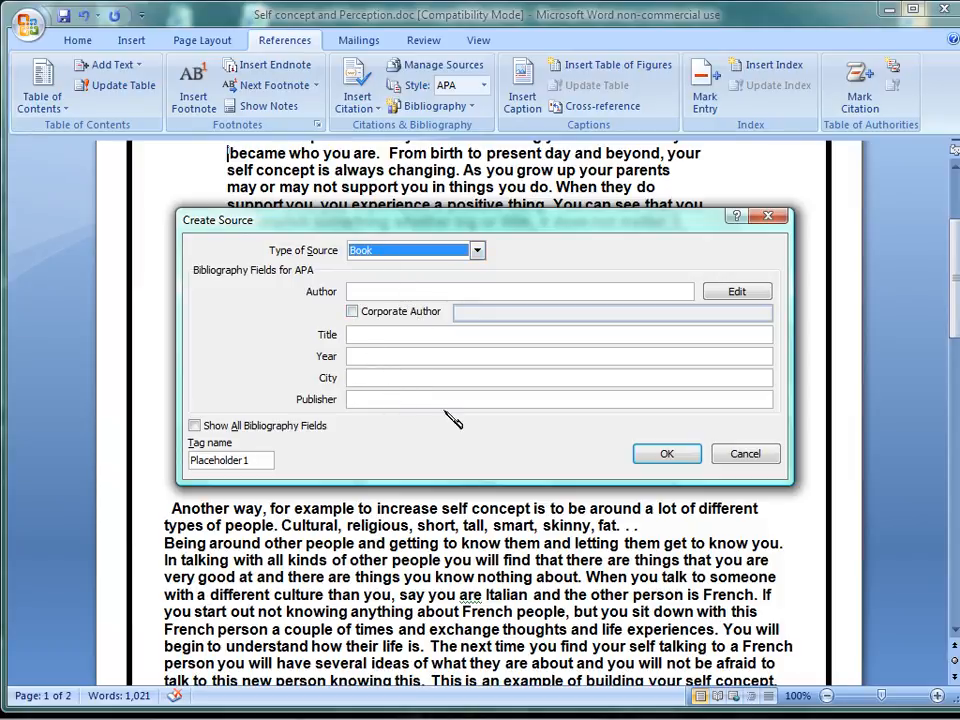
pyautogui.click(770, 217)
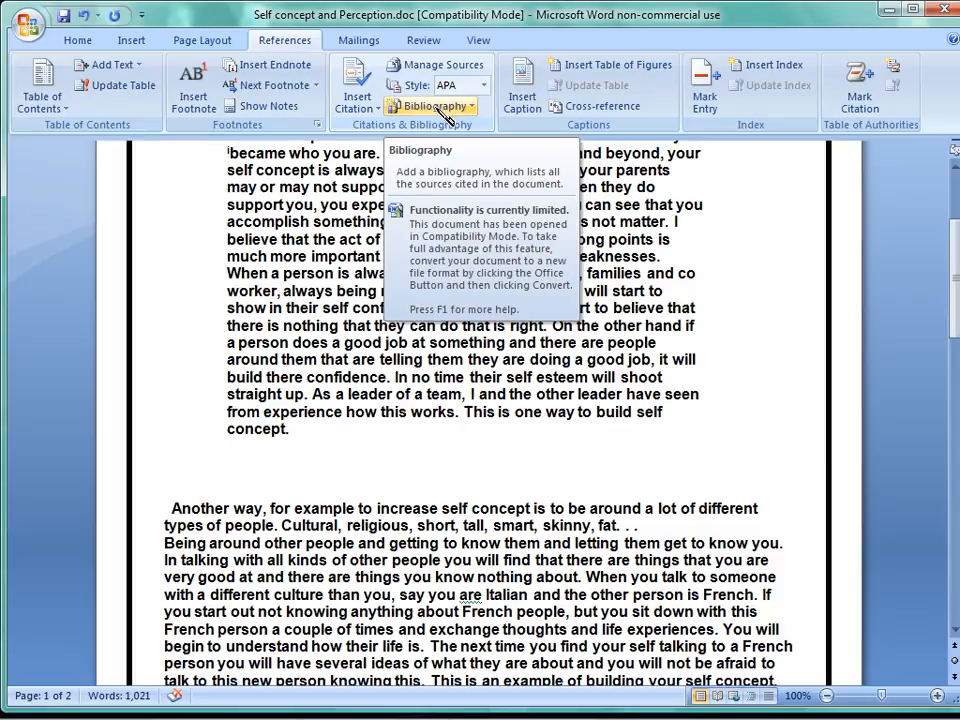
pyautogui.click(477, 106)
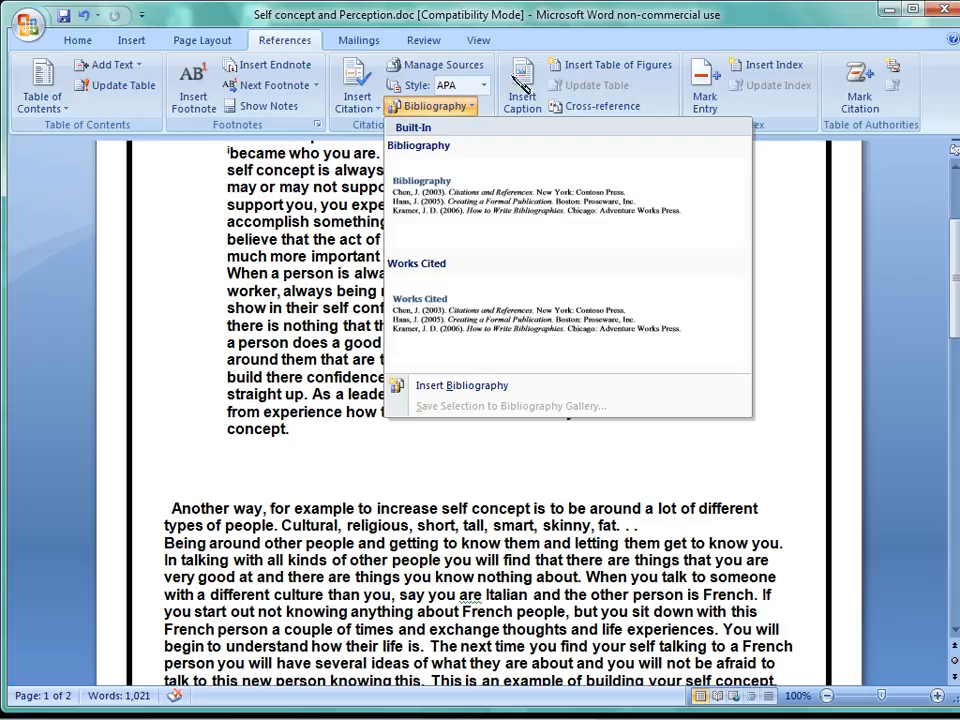
pyautogui.click(652, 68)
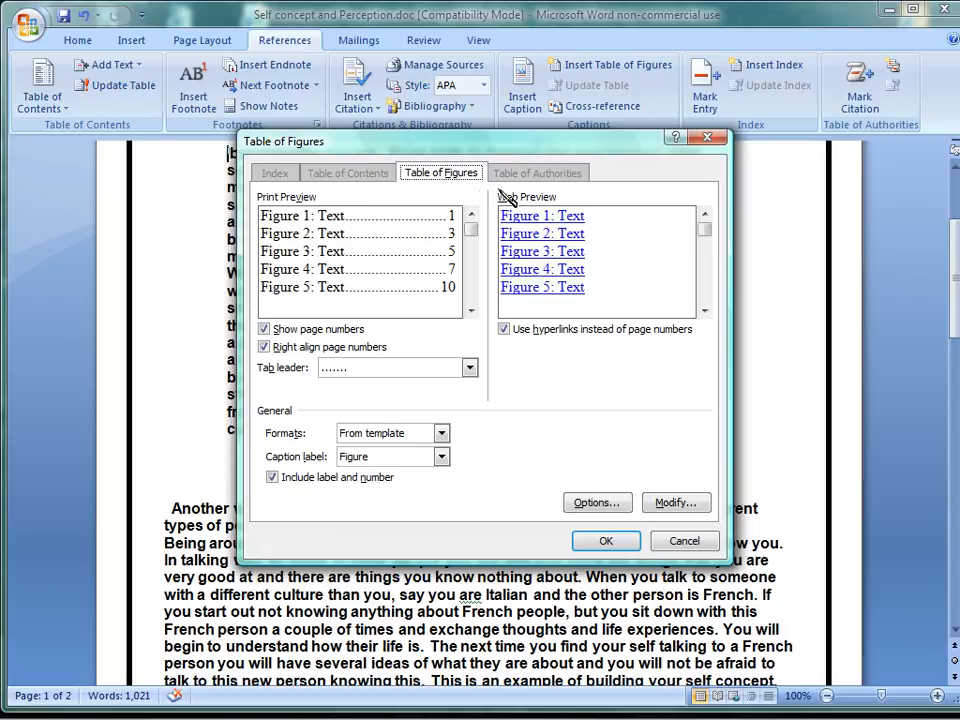
pyautogui.click(707, 141)
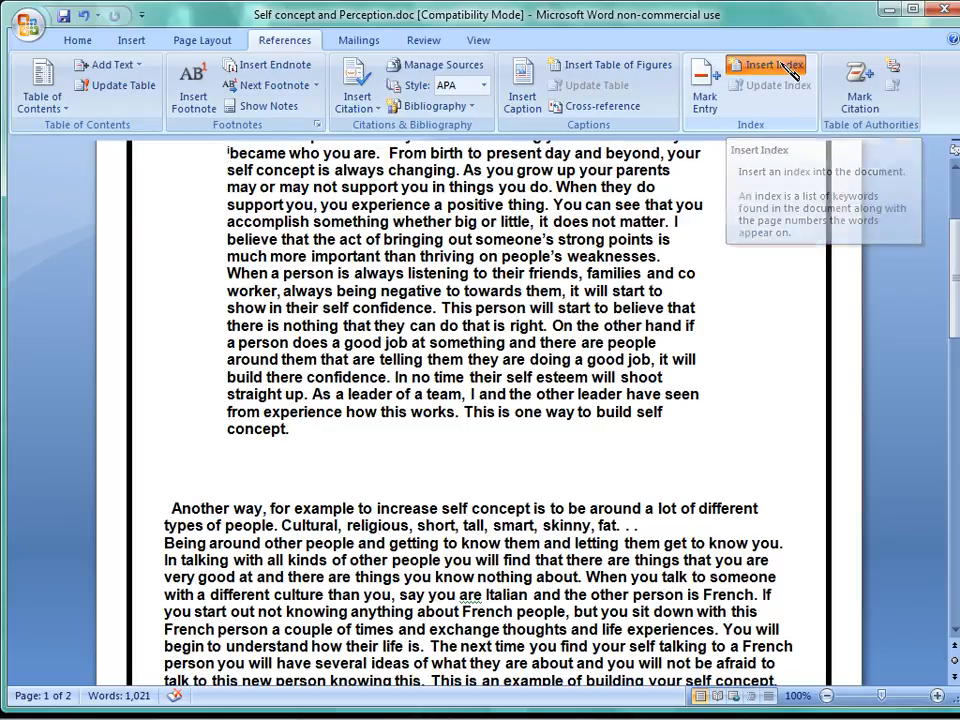
pyautogui.click(770, 66)
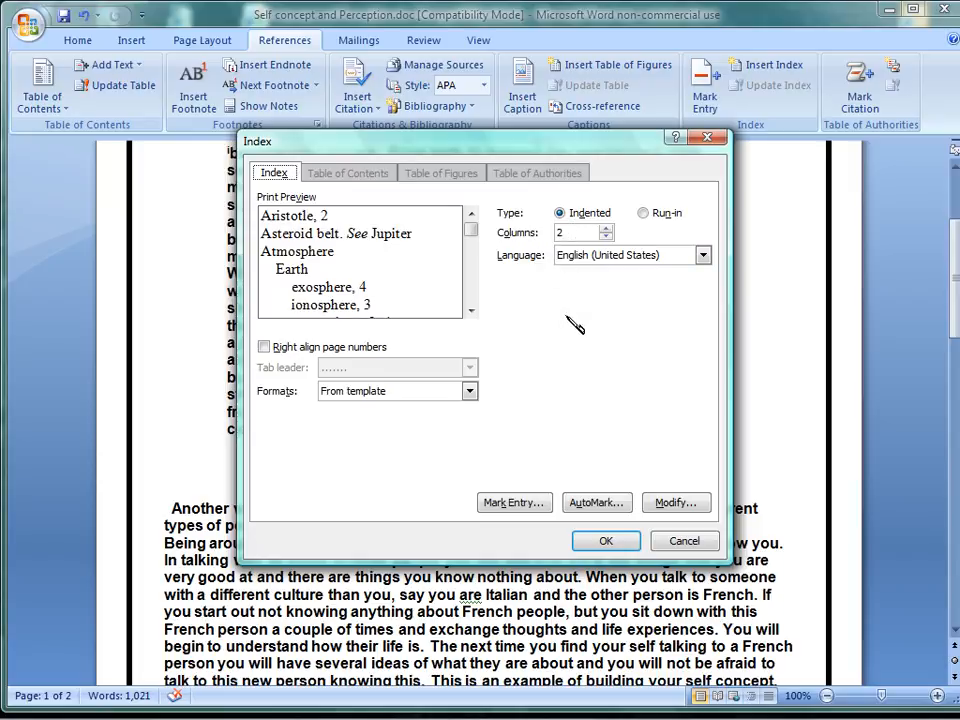
pyautogui.click(716, 141)
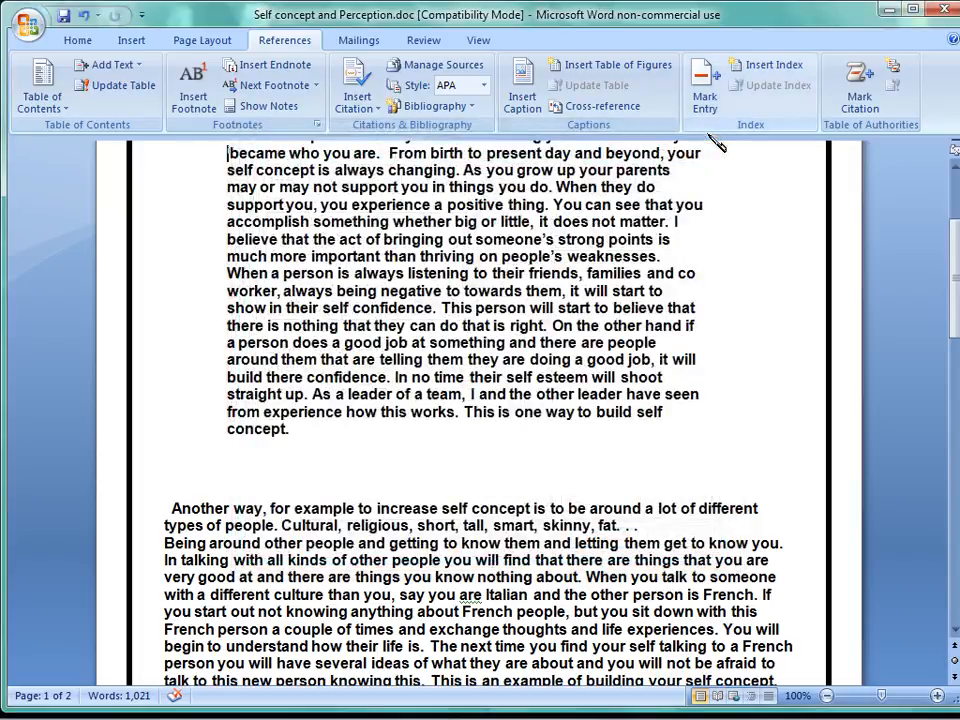
# Examine the envelope setup and its size, font and address position options, and leave it without creating an envelope.
pyautogui.click(370, 45)
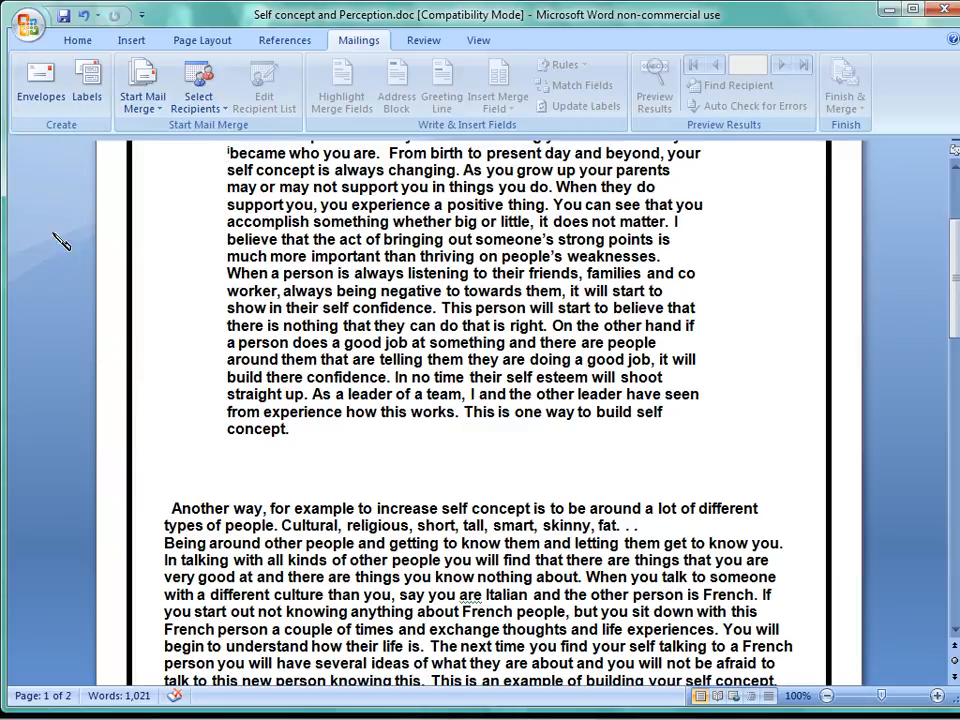
pyautogui.click(52, 92)
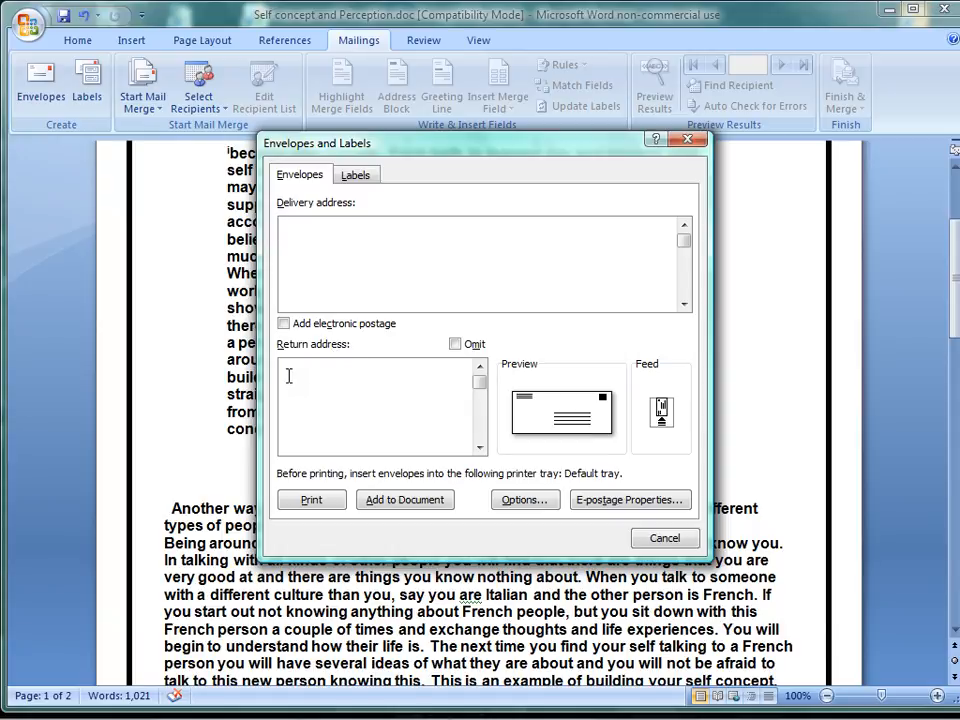
pyautogui.click(566, 425)
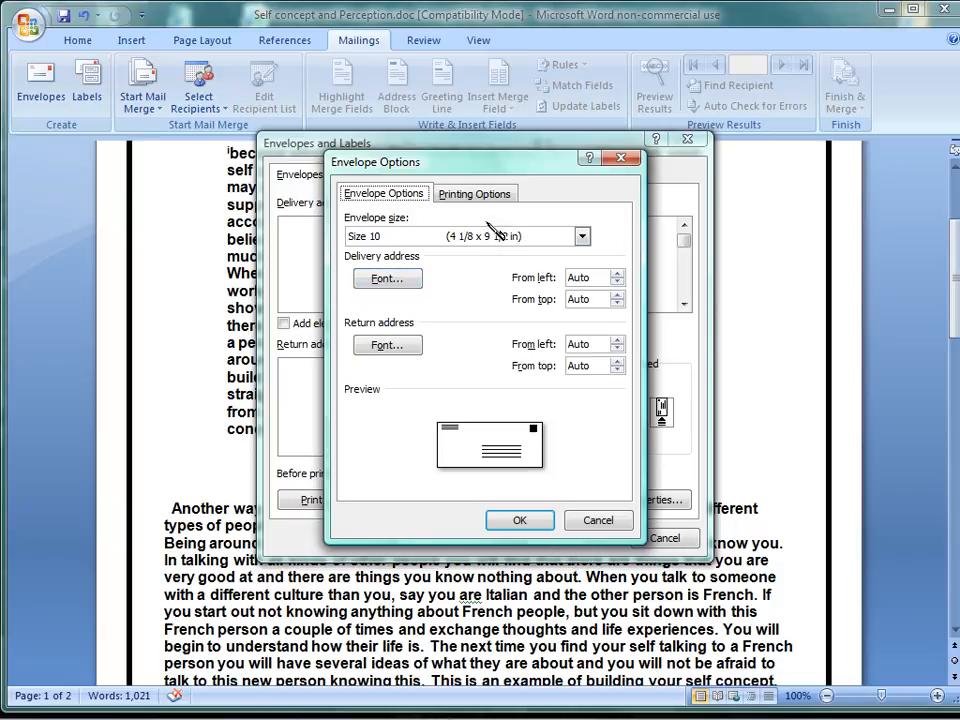
pyautogui.click(622, 160)
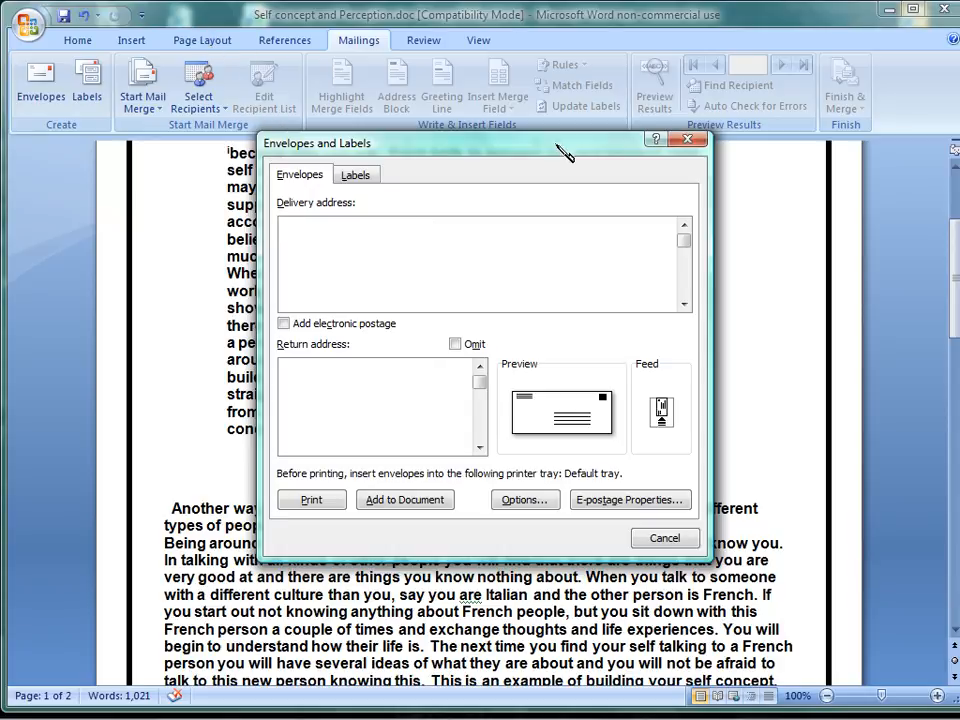
pyautogui.click(687, 139)
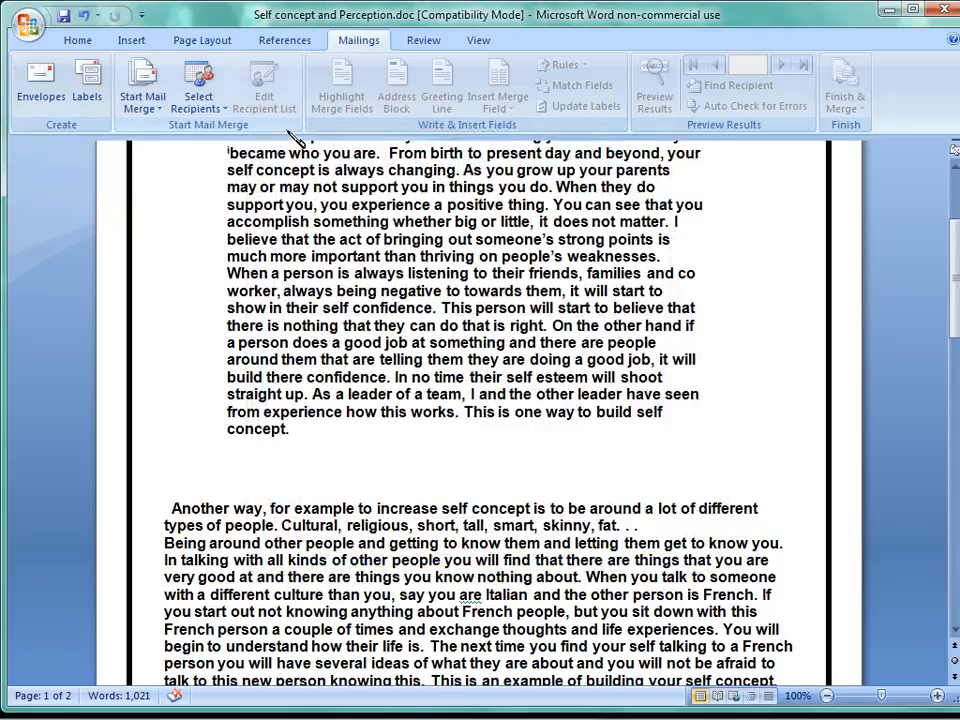
# Examine the available paper sizes and the mail merge choices for document type and recipient source.
pyautogui.click(208, 40)
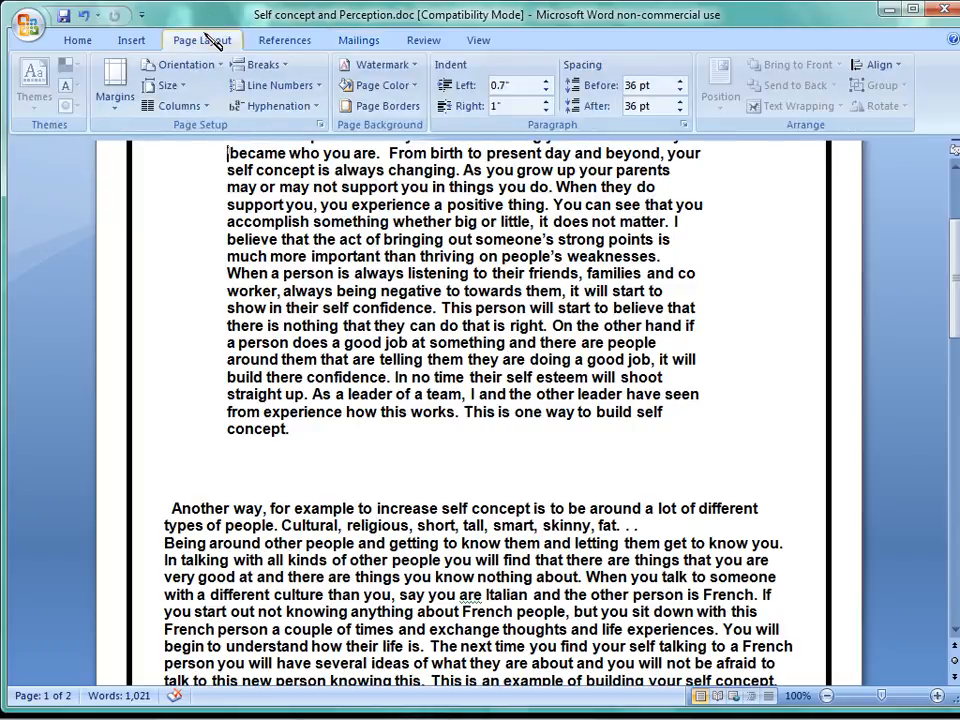
pyautogui.click(186, 88)
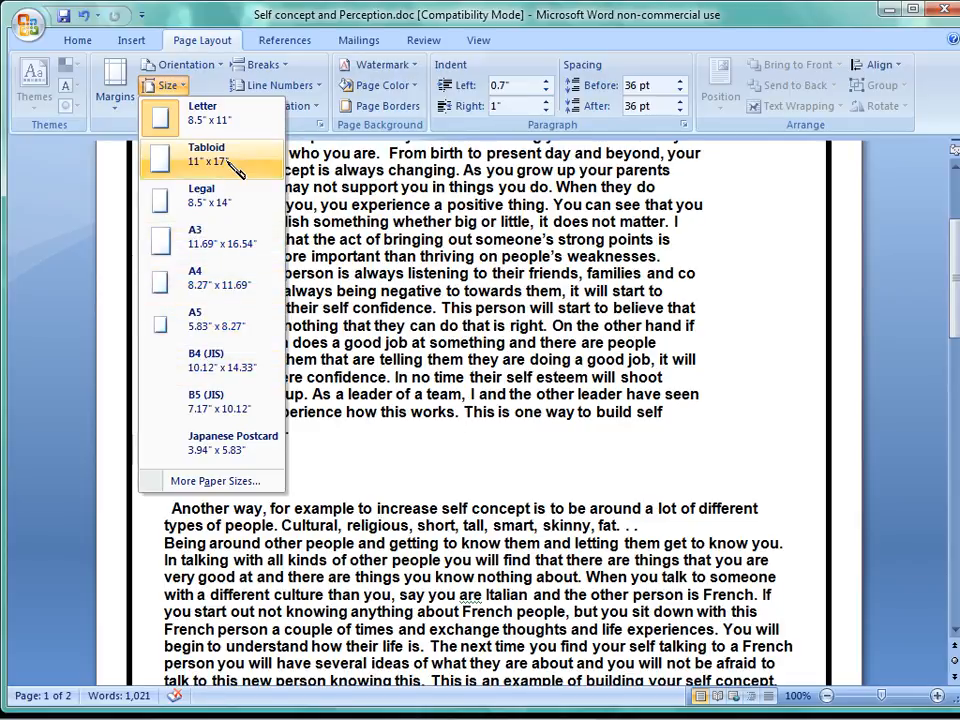
pyautogui.click(360, 40)
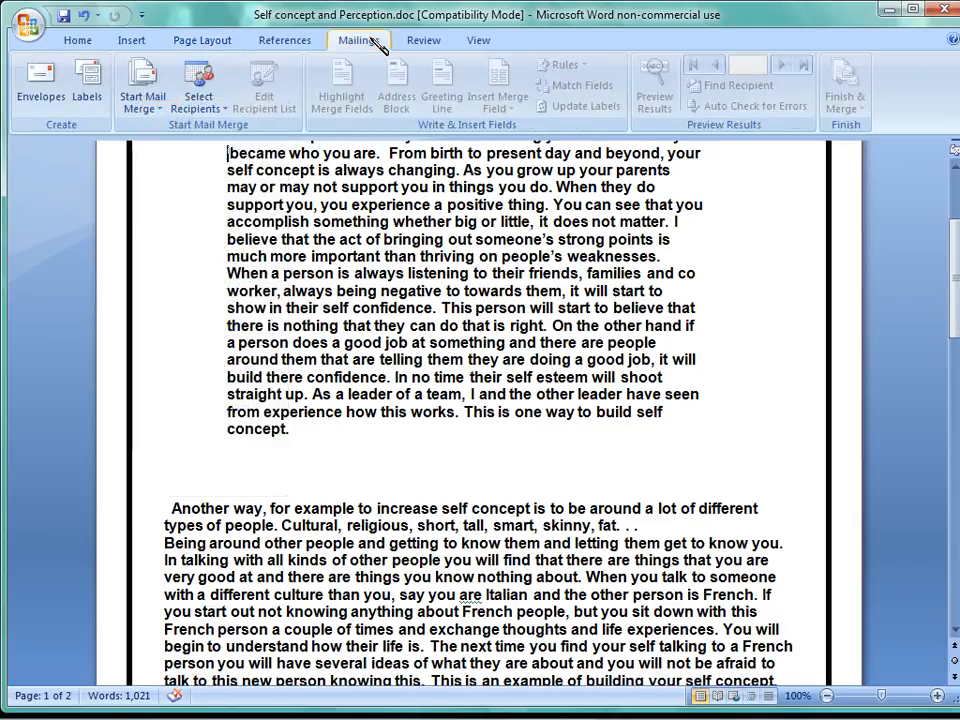
pyautogui.click(147, 107)
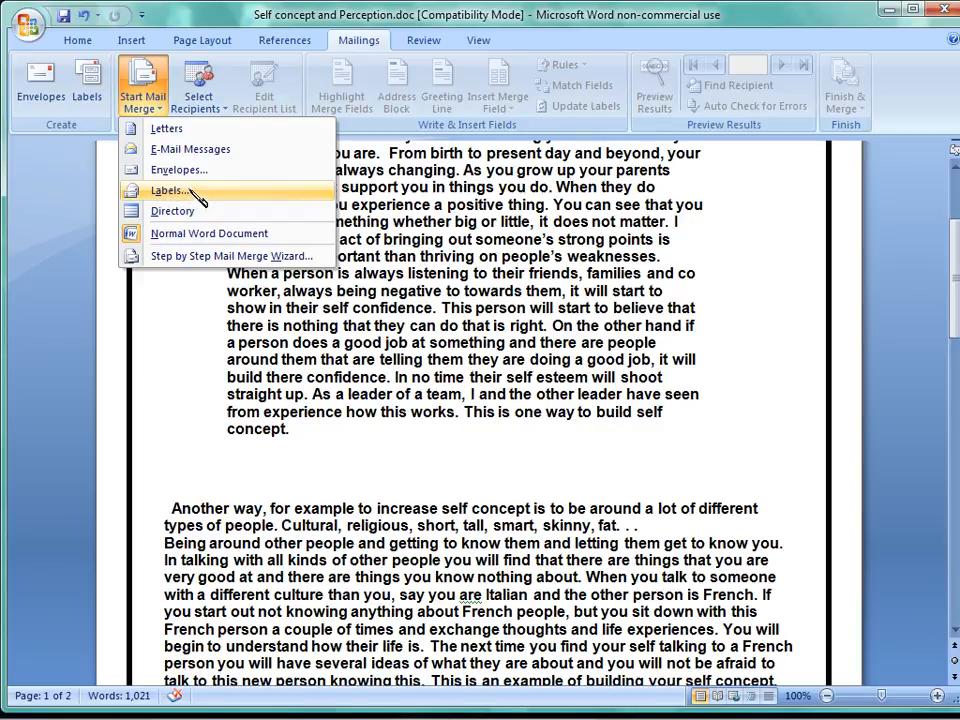
pyautogui.click(200, 101)
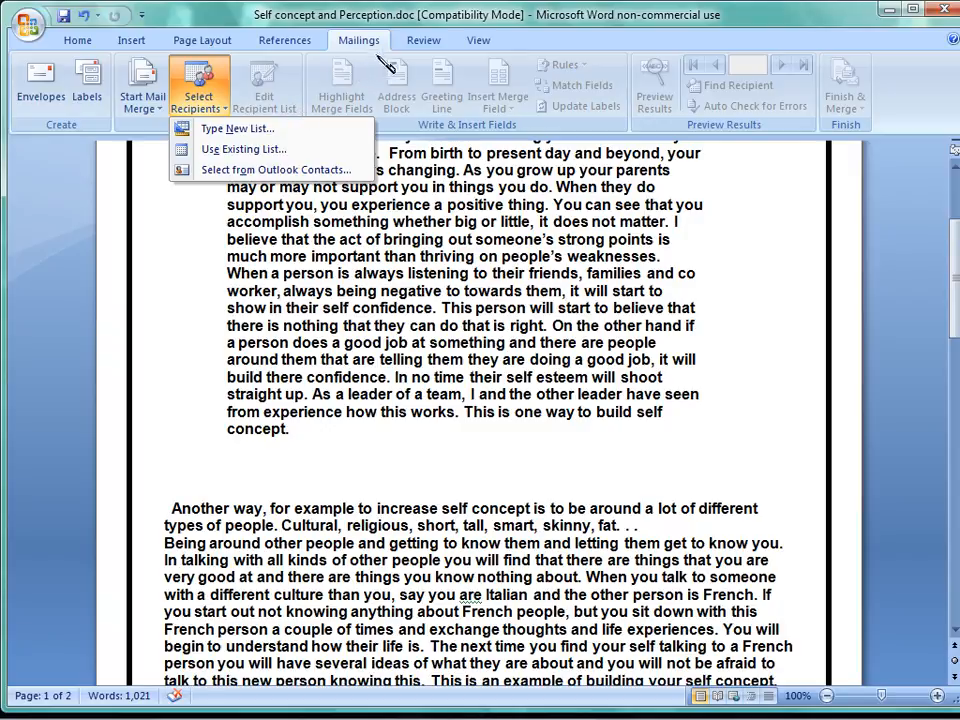
# Look at the thesaurus lookup for the document and close it without searching for a word.
pyautogui.click(437, 45)
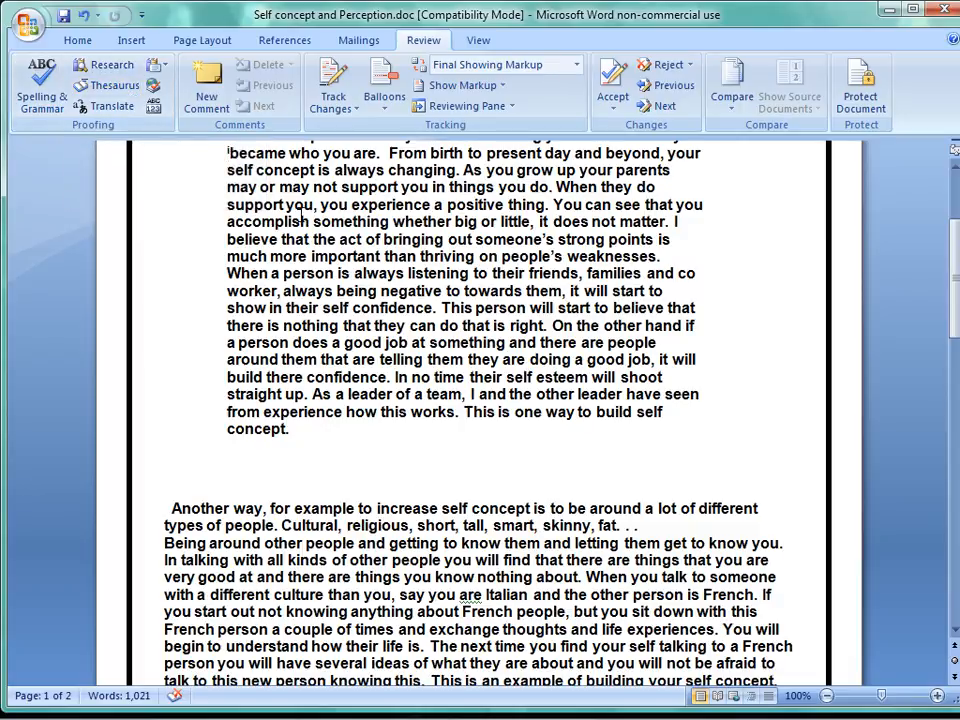
pyautogui.click(141, 90)
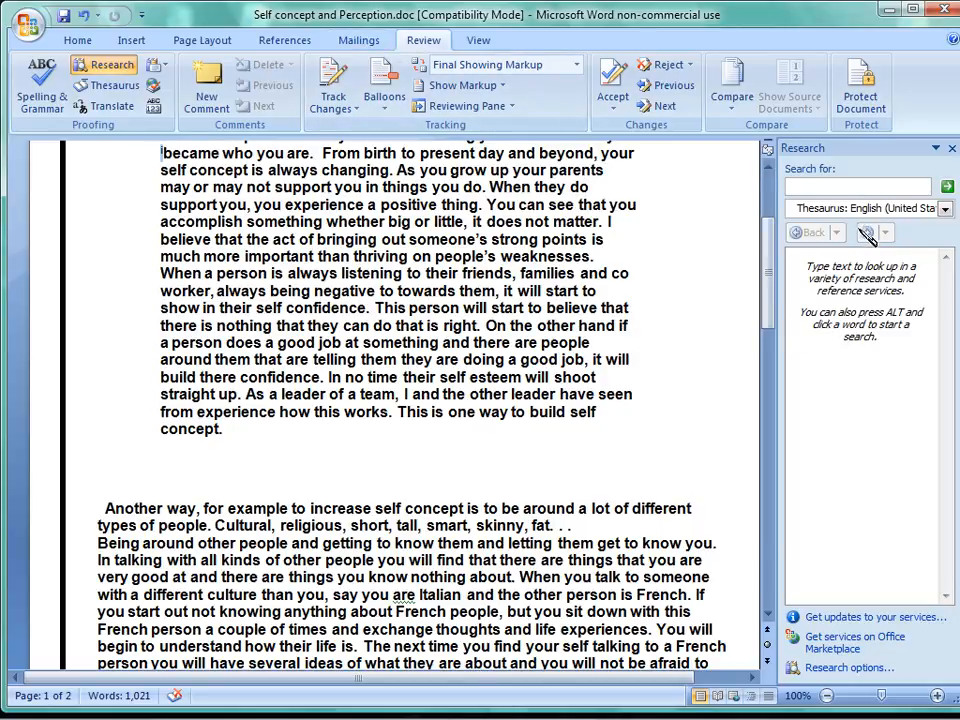
pyautogui.click(951, 148)
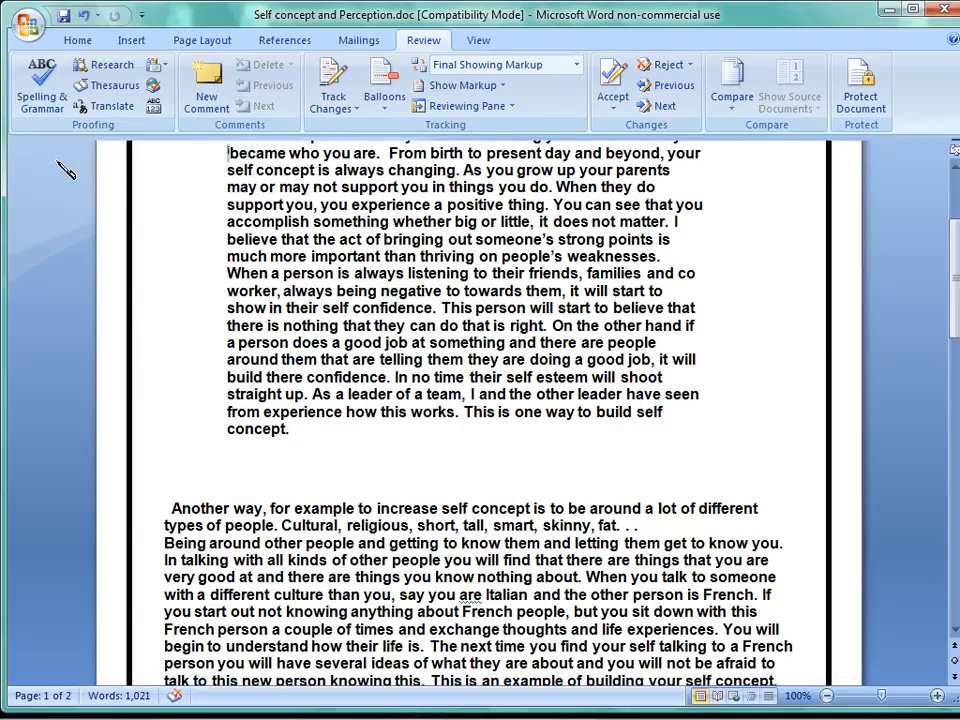
# Check the document's spelling and grammar beyond the selection without correcting the flagged fragment, and examine the display options for revision balloons.
pyautogui.click(40, 85)
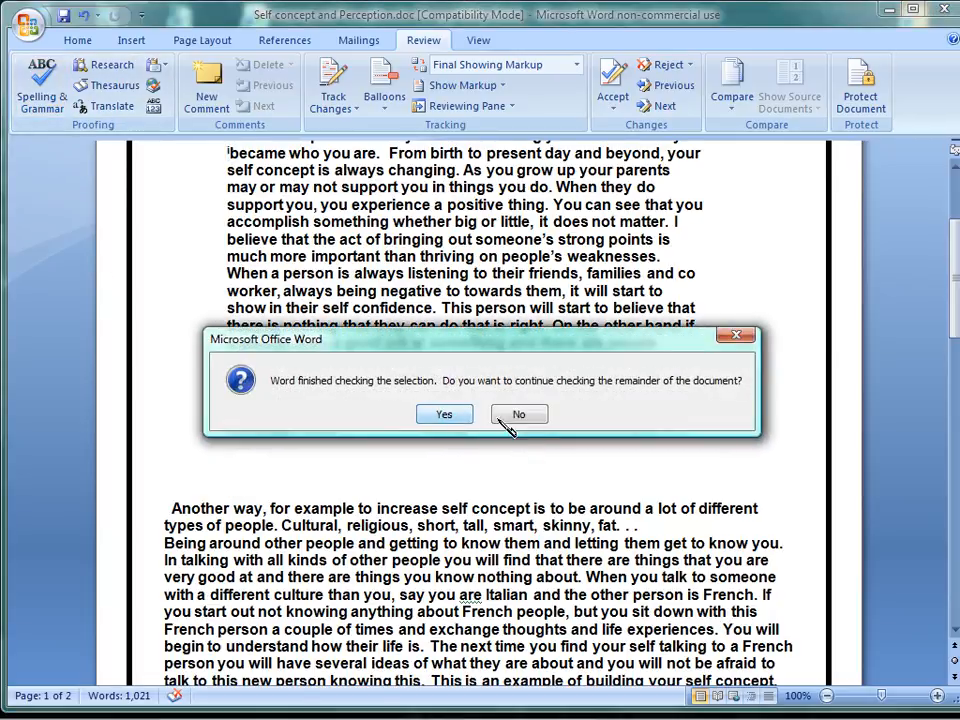
pyautogui.click(446, 415)
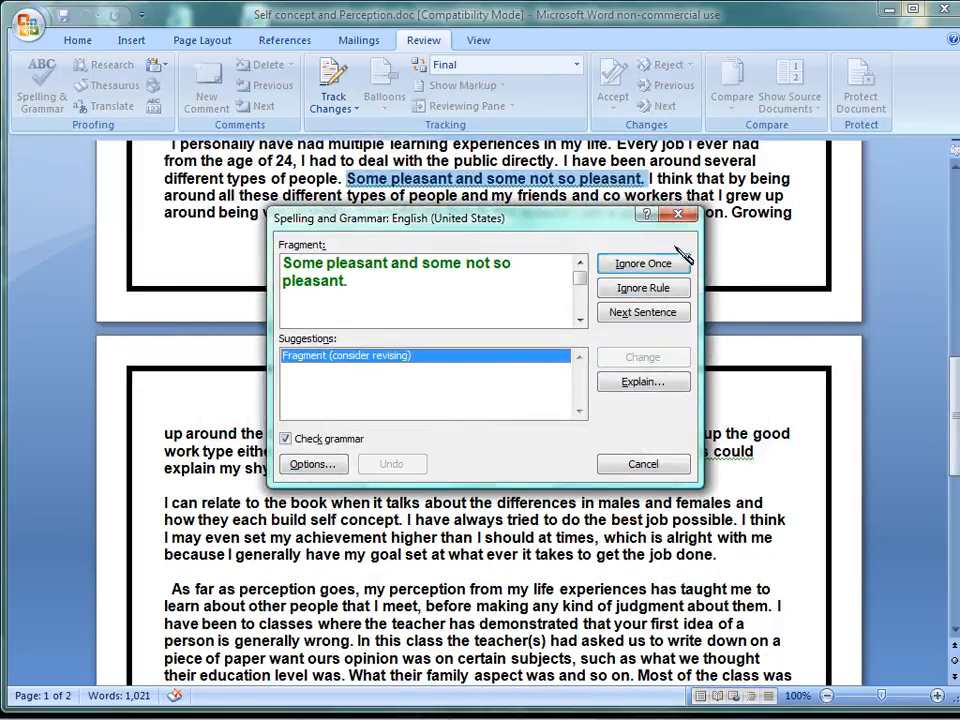
pyautogui.click(690, 217)
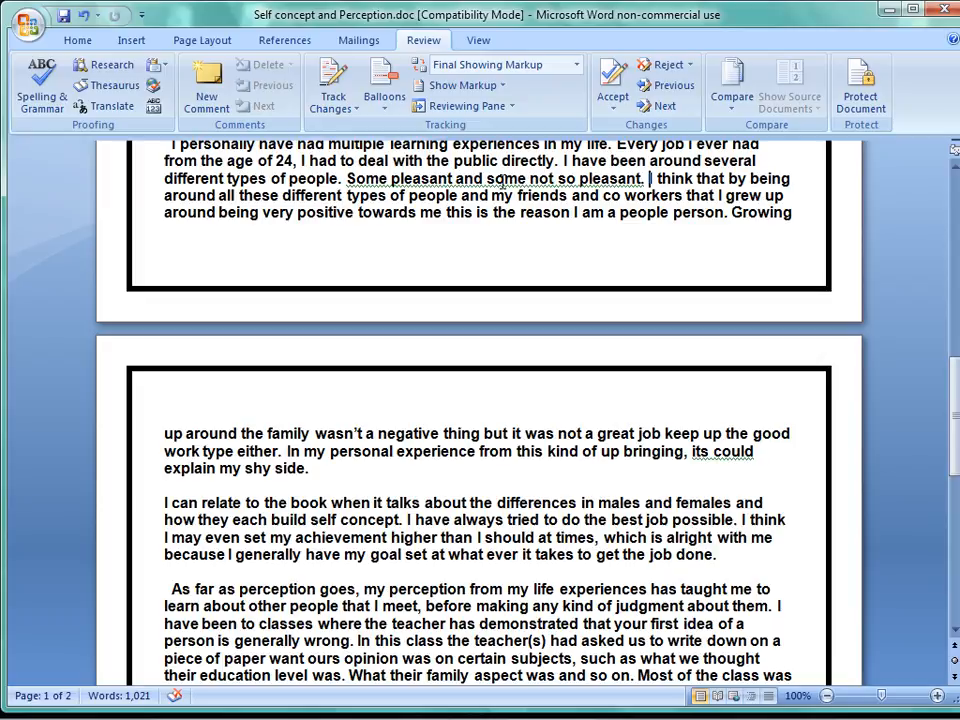
pyautogui.click(383, 112)
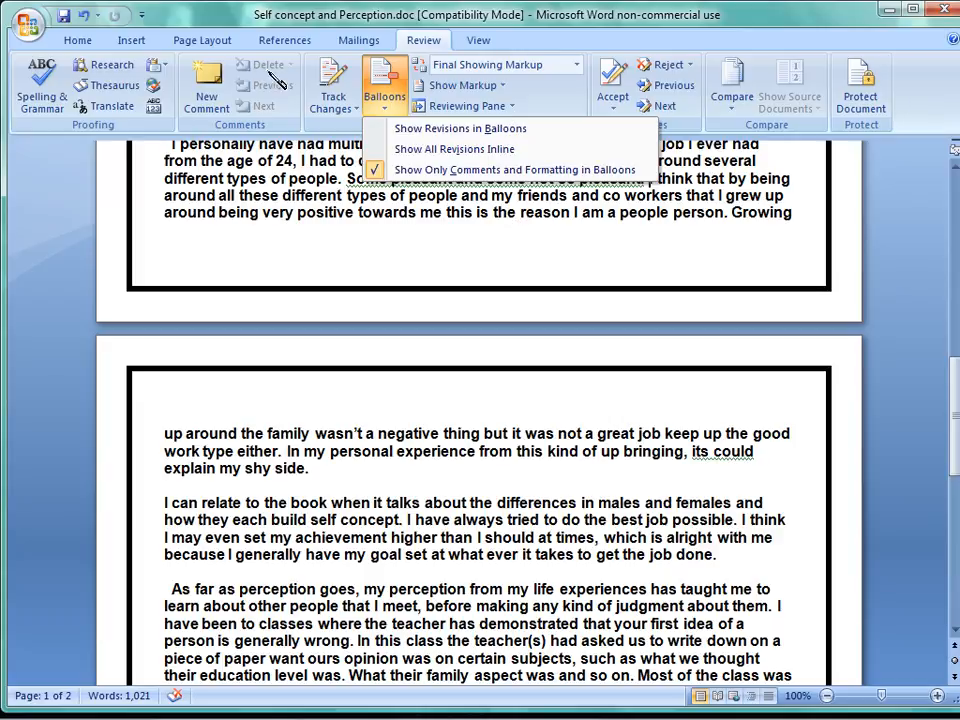
pyautogui.click(124, 188)
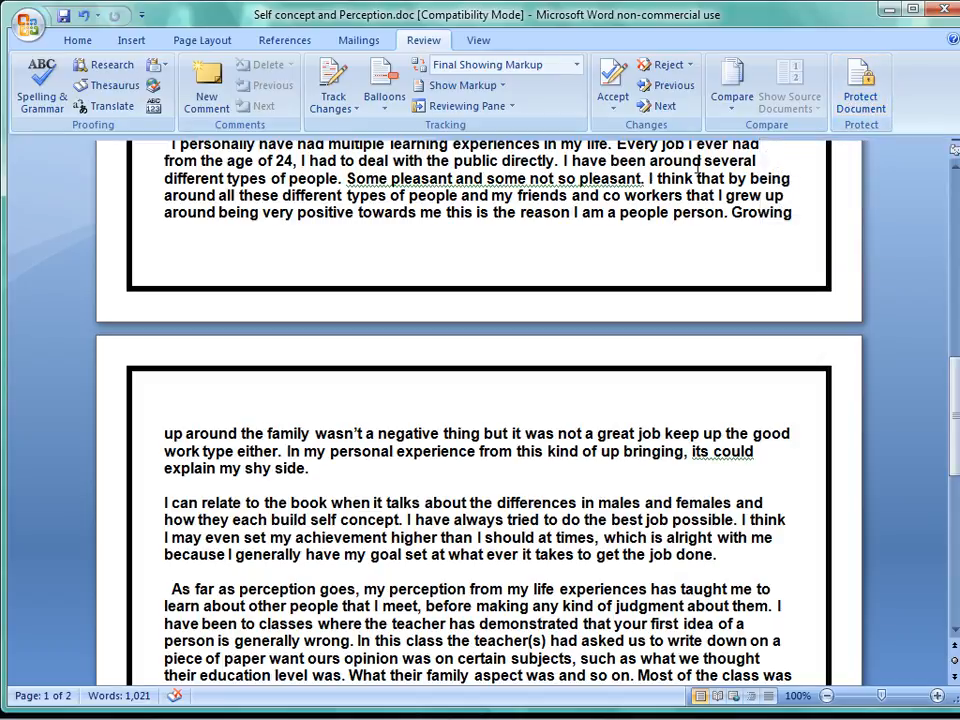
# Show the ruler and the gridlines on the document pages, and hide both again.
pyautogui.click(486, 41)
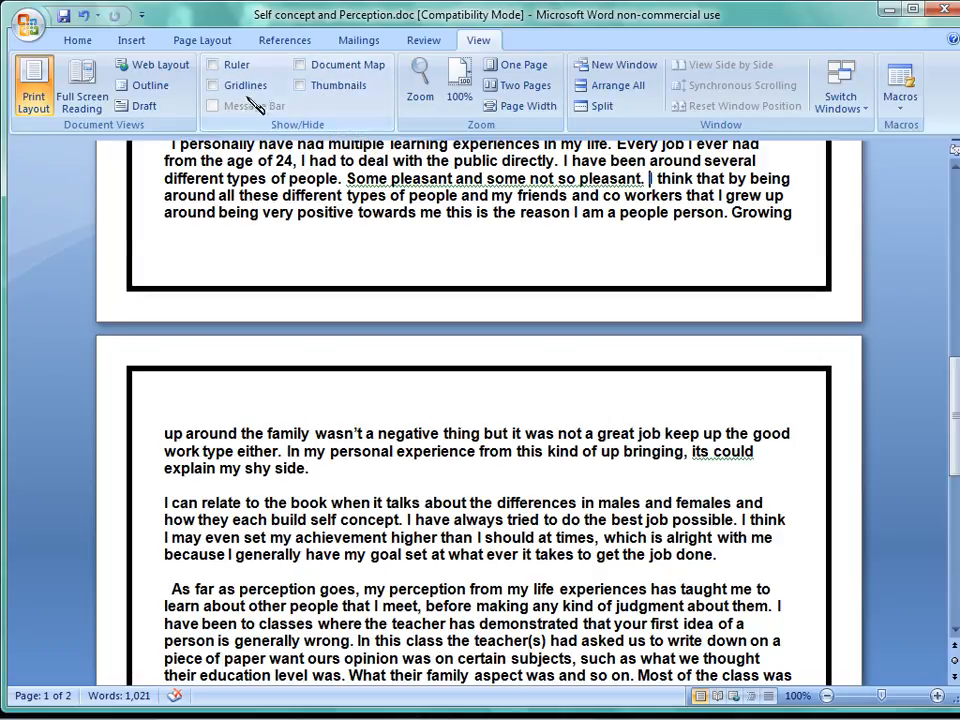
pyautogui.click(240, 65)
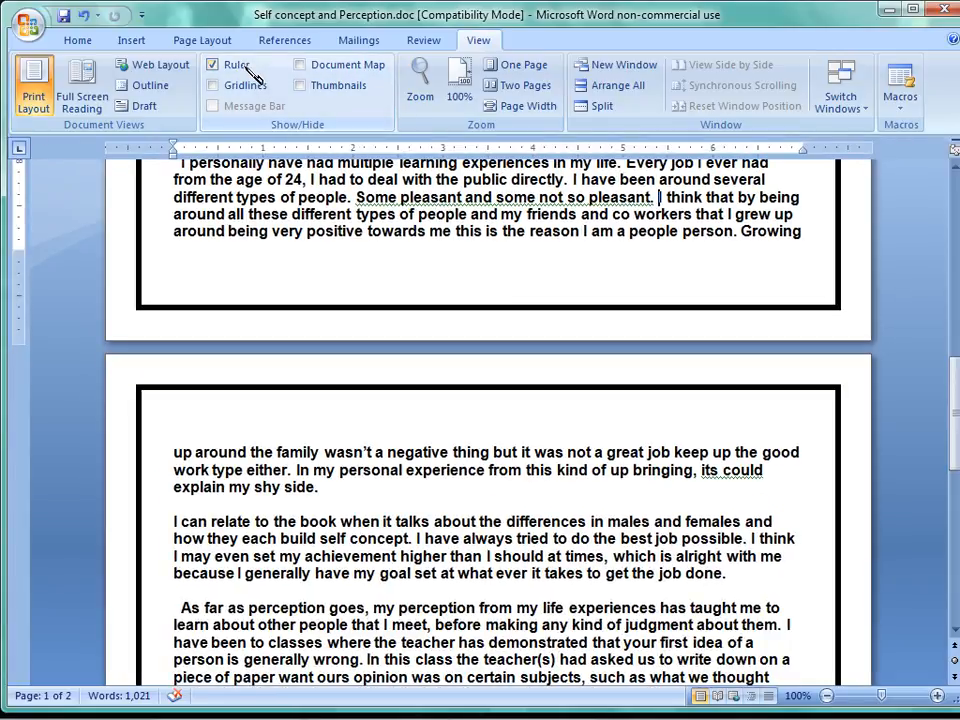
pyautogui.click(253, 85)
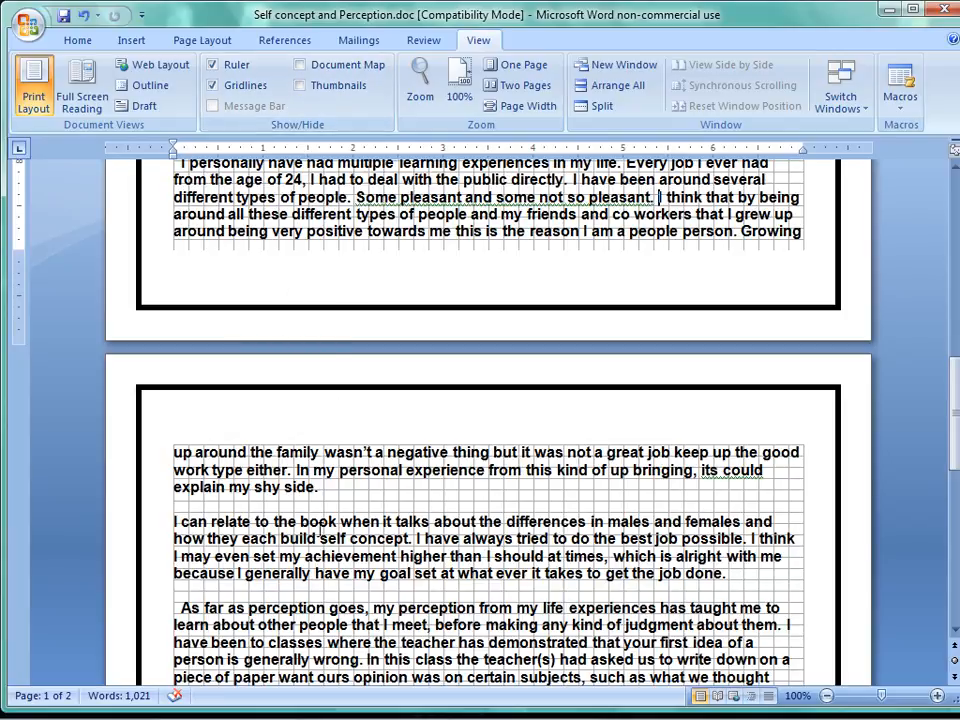
pyautogui.click(212, 86)
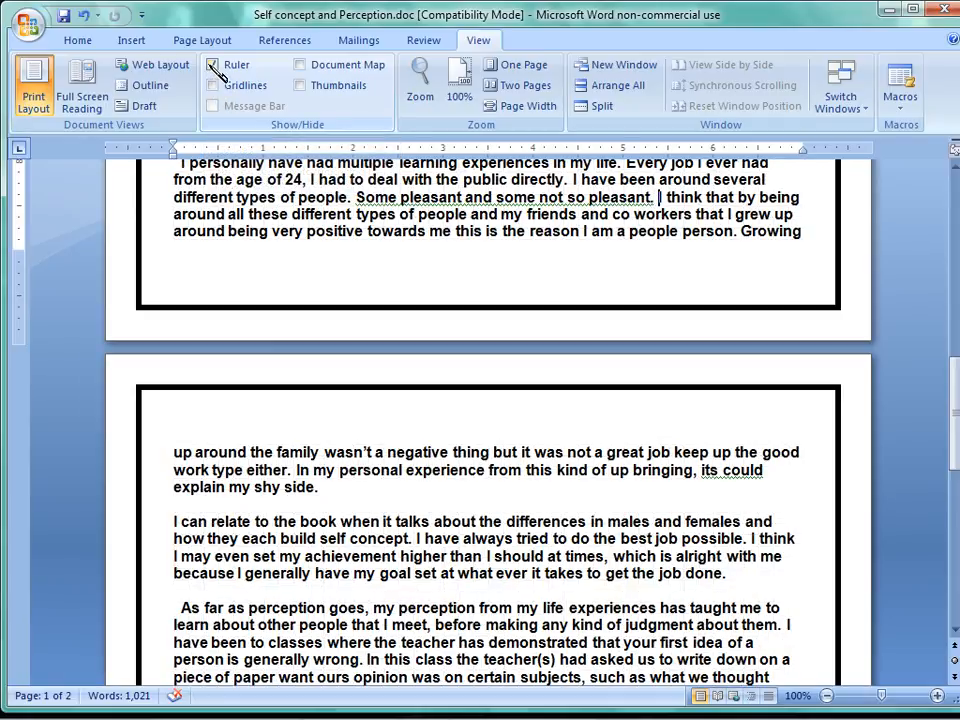
pyautogui.click(212, 64)
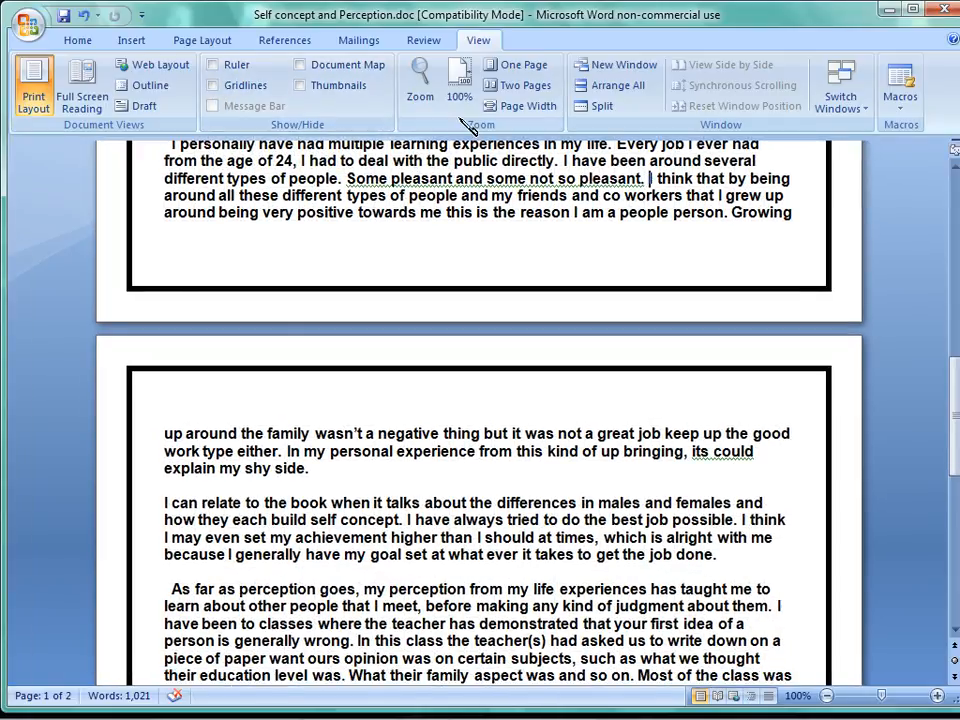